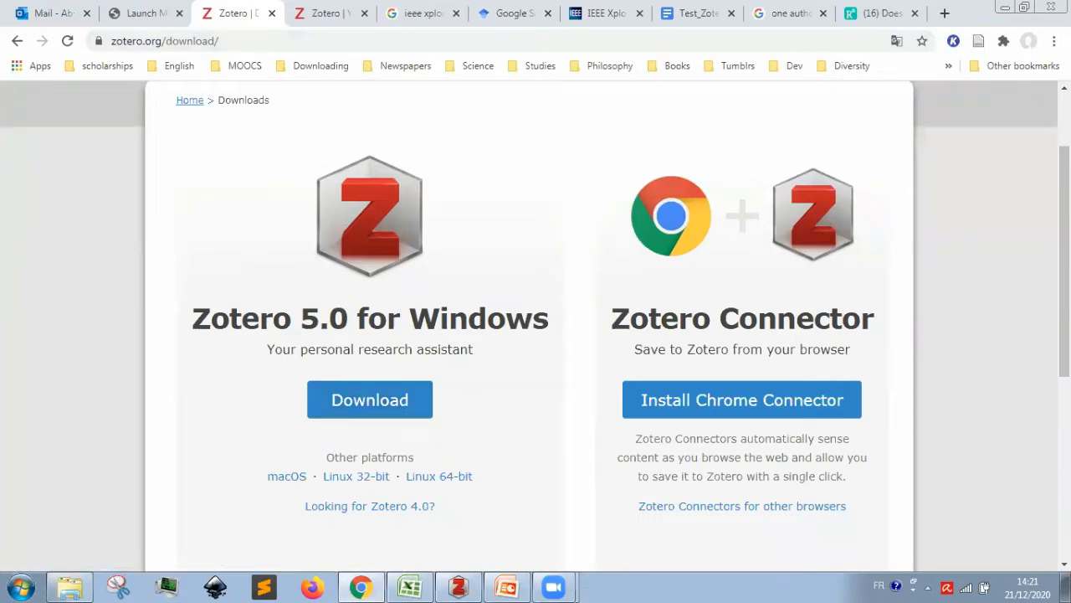
pyautogui.hotkey('ctrl', 'a')
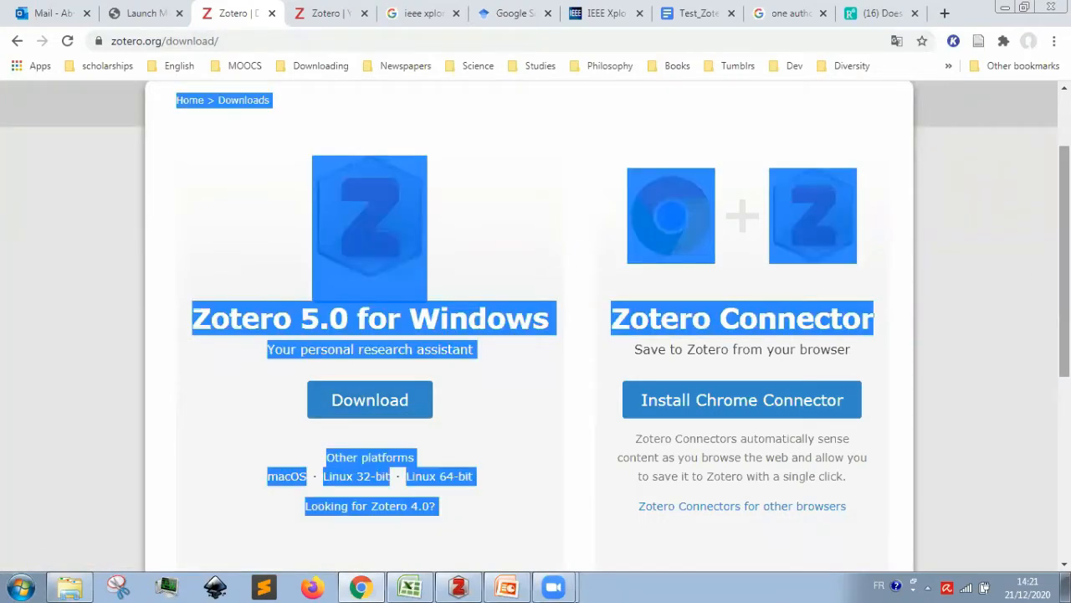
pyautogui.click(1019, 279)
pyautogui.scroll(-1, 971, 268)
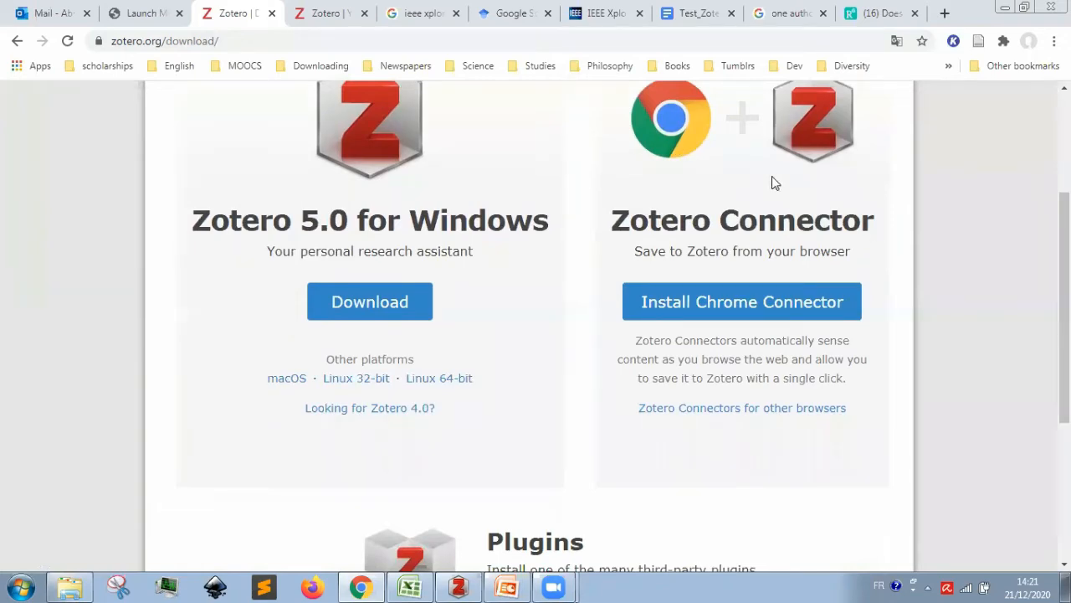
pyautogui.moveTo(1064, 259); pyautogui.dragTo(1065, 196)
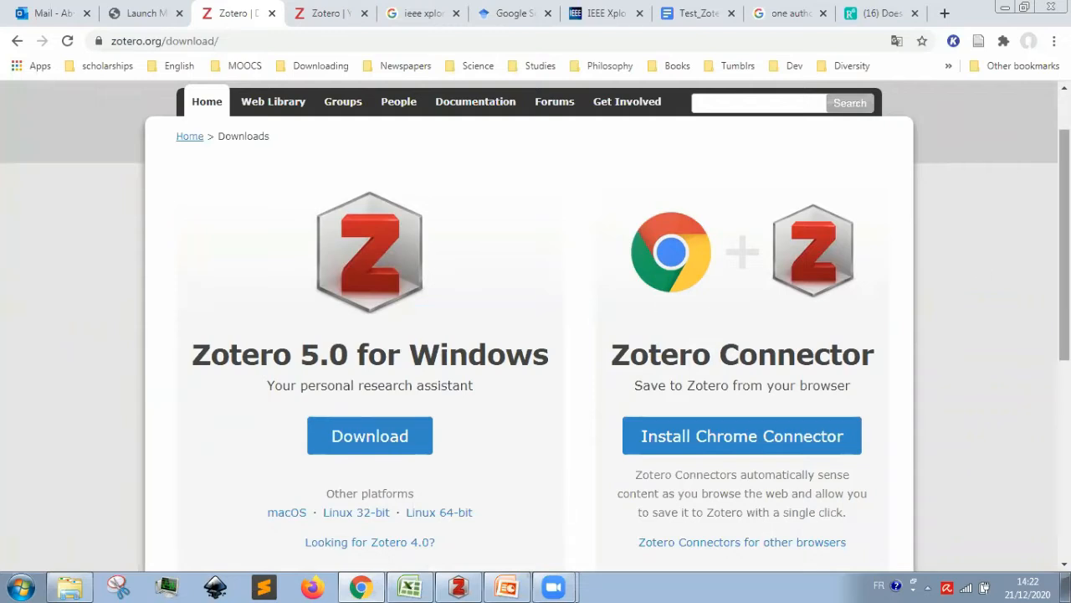
pyautogui.scroll(-2, 535, 318)
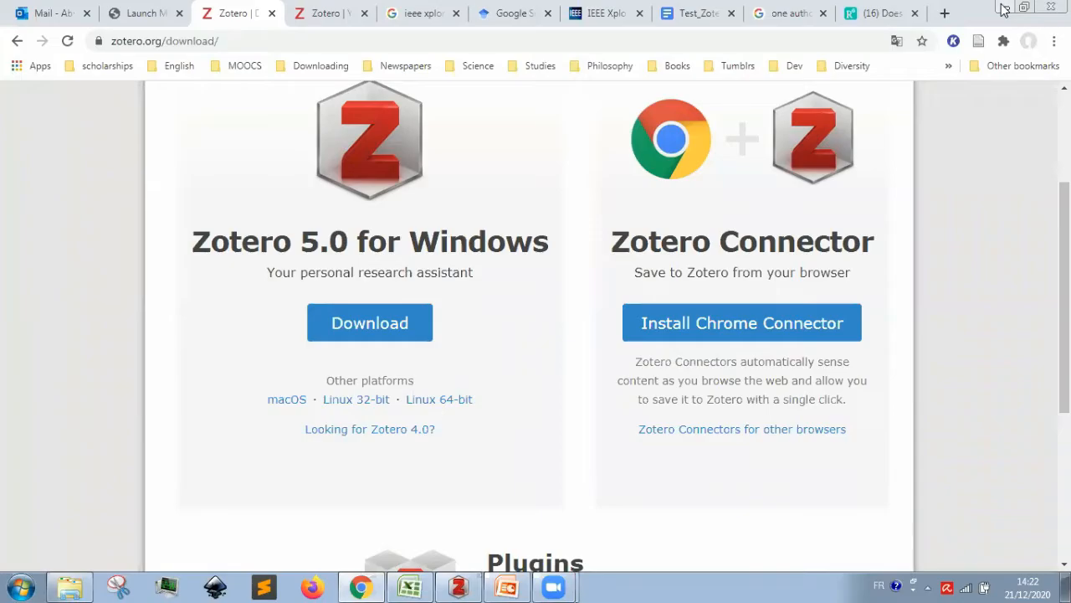
# Switch to the Zotero desktop application and select the article "An Analysis of the Cloud Computing Security Problem".
pyautogui.click(1004, 9)
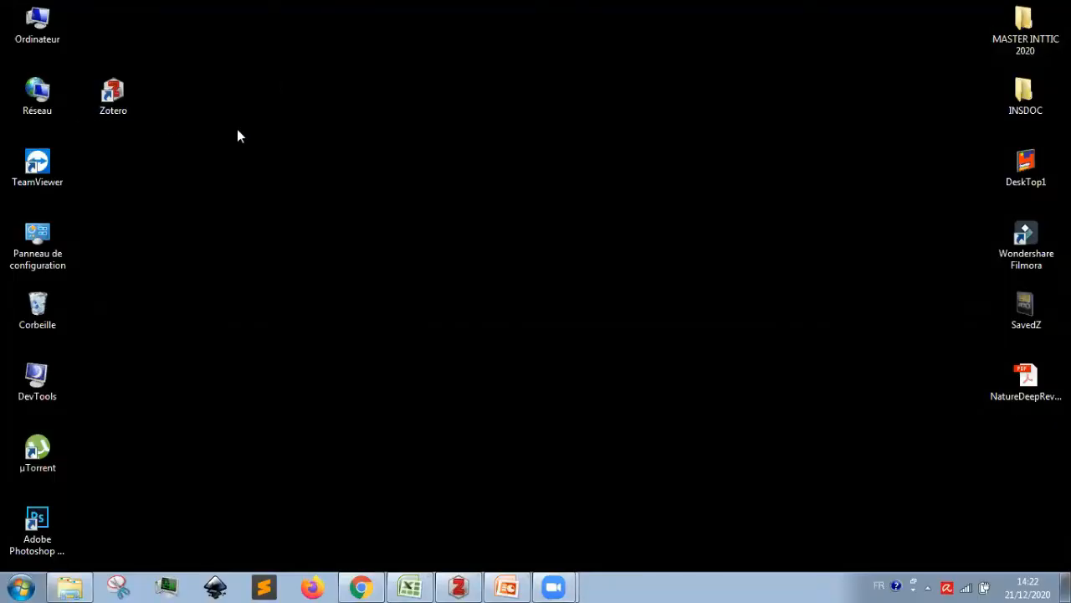
pyautogui.doubleClick(109, 101)
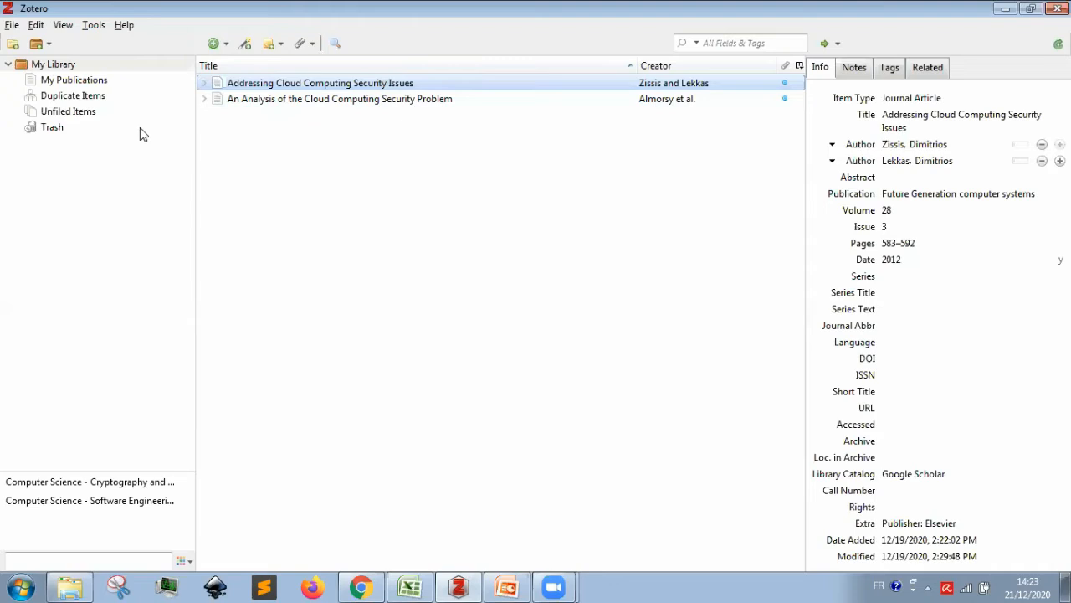
pyautogui.click(404, 107)
# Examine the selected article's bibliographic details, including its item type, authors, abstract and publication information.
pyautogui.click(963, 147)
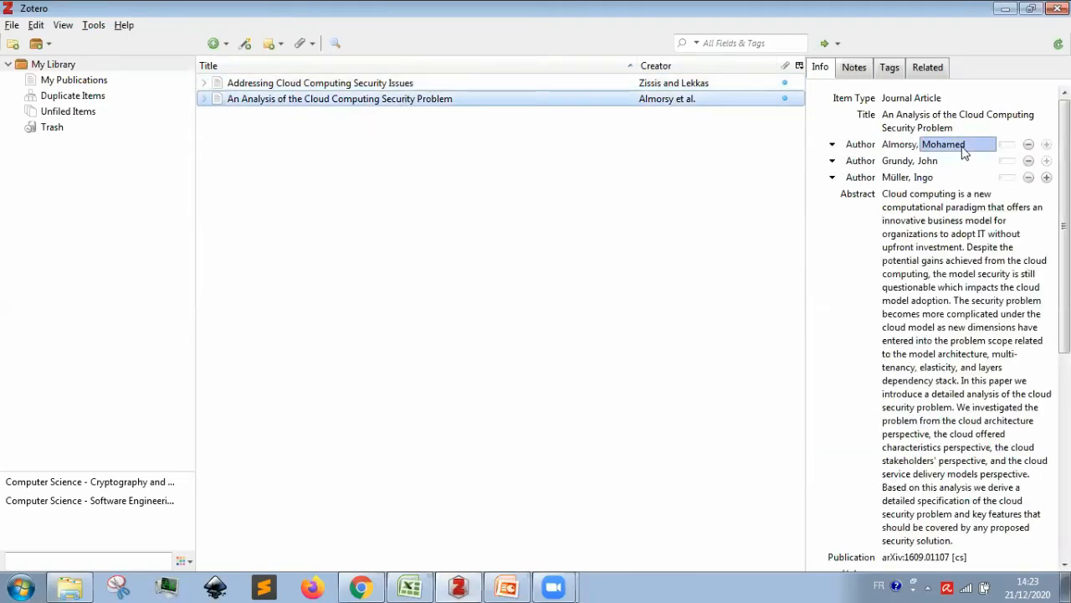
pyautogui.click(923, 101)
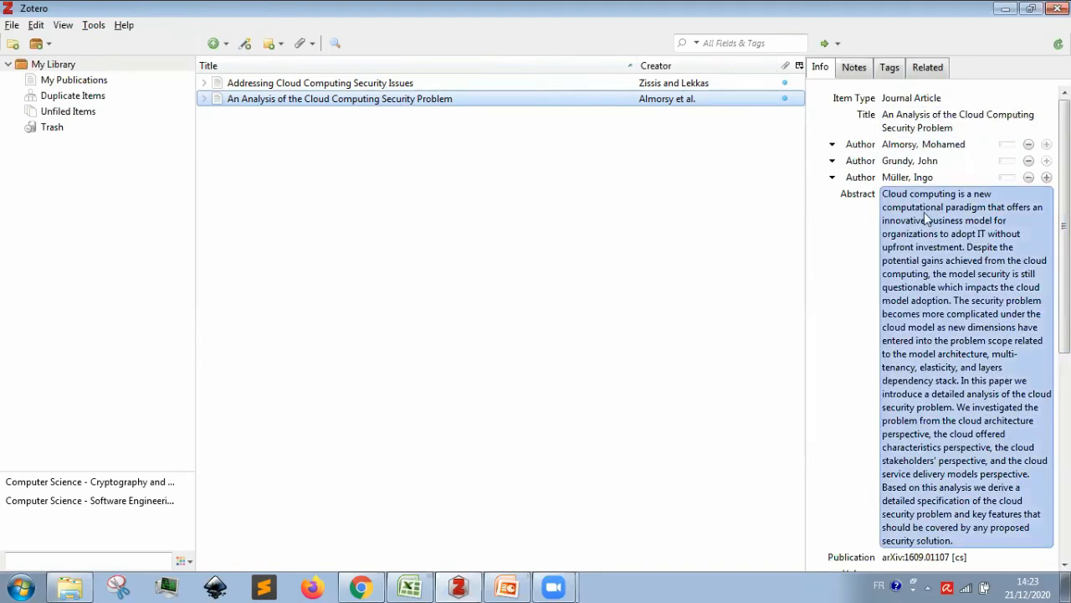
pyautogui.moveTo(1065, 226); pyautogui.dragTo(1065, 430)
pyautogui.scroll(8, 1014, 192)
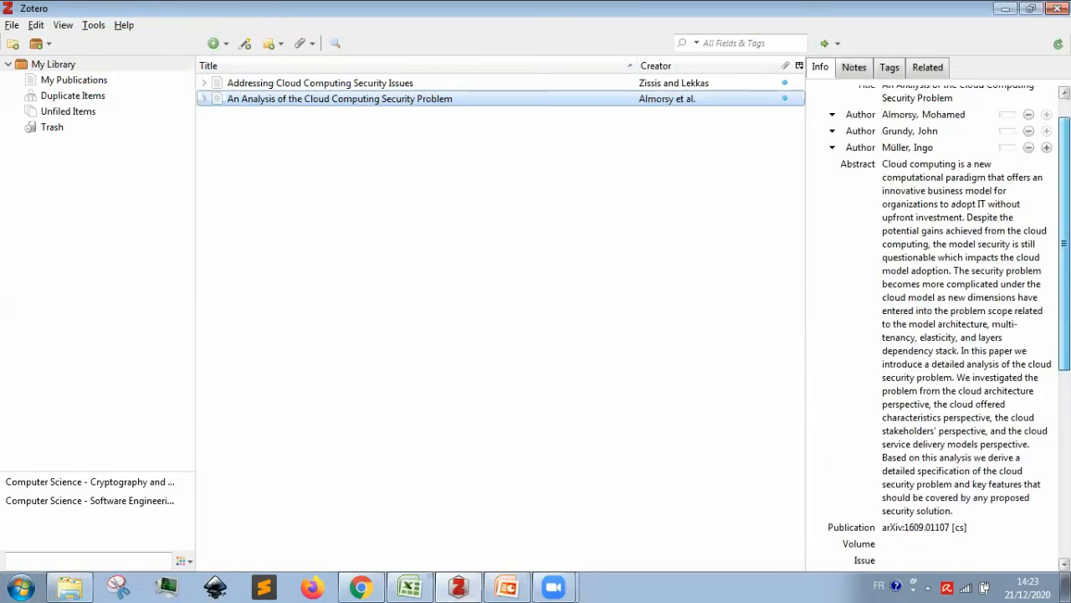
pyautogui.click(958, 207)
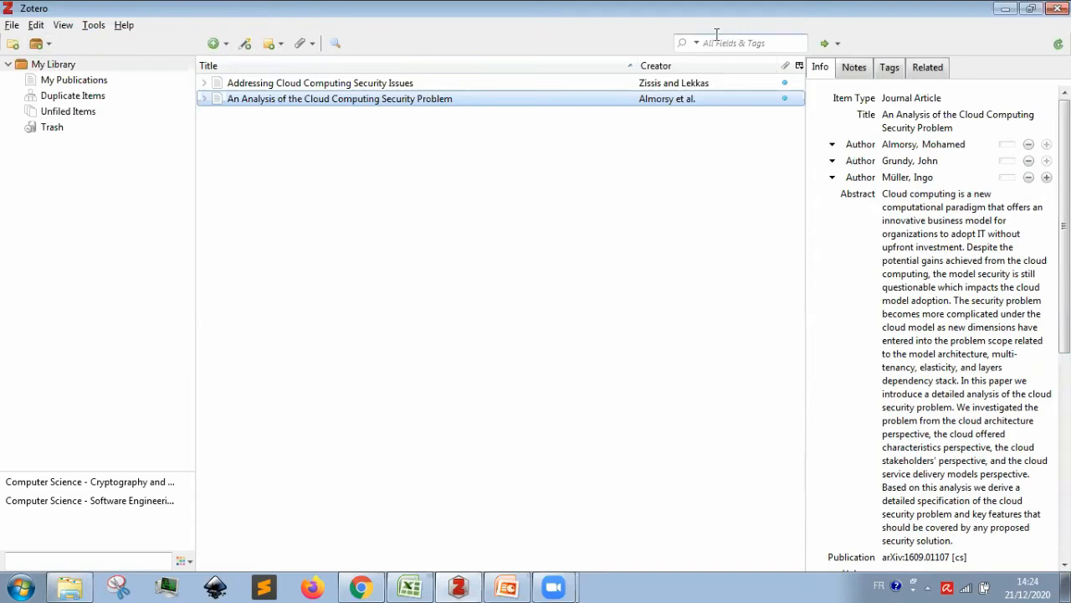
# Create a collection named Mobile Technologies in My Library and open it.
pyautogui.click(13, 46)
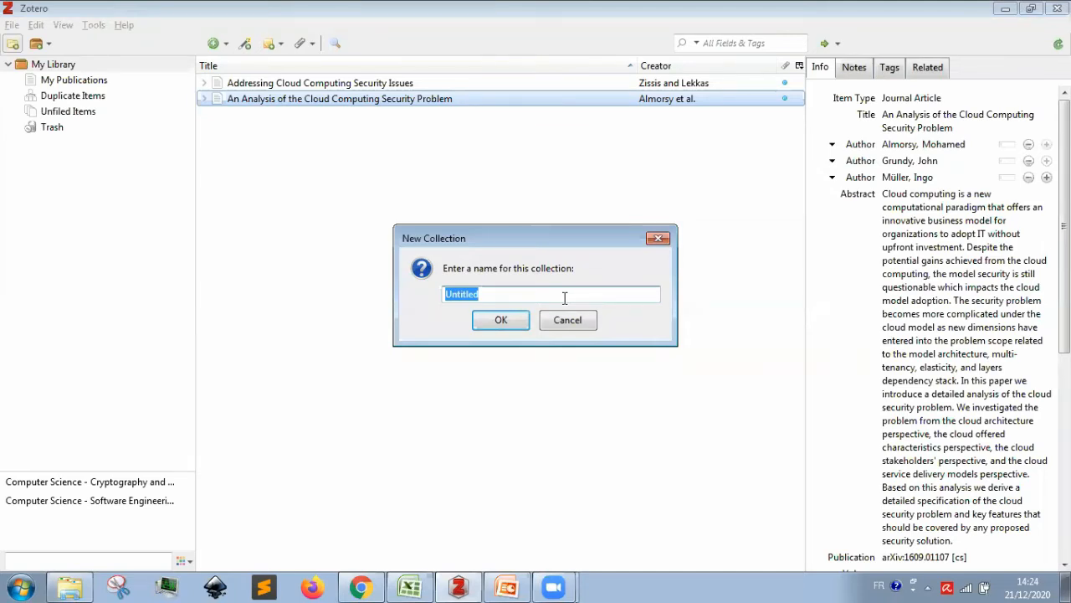
pyautogui.write('Mobile Tech')
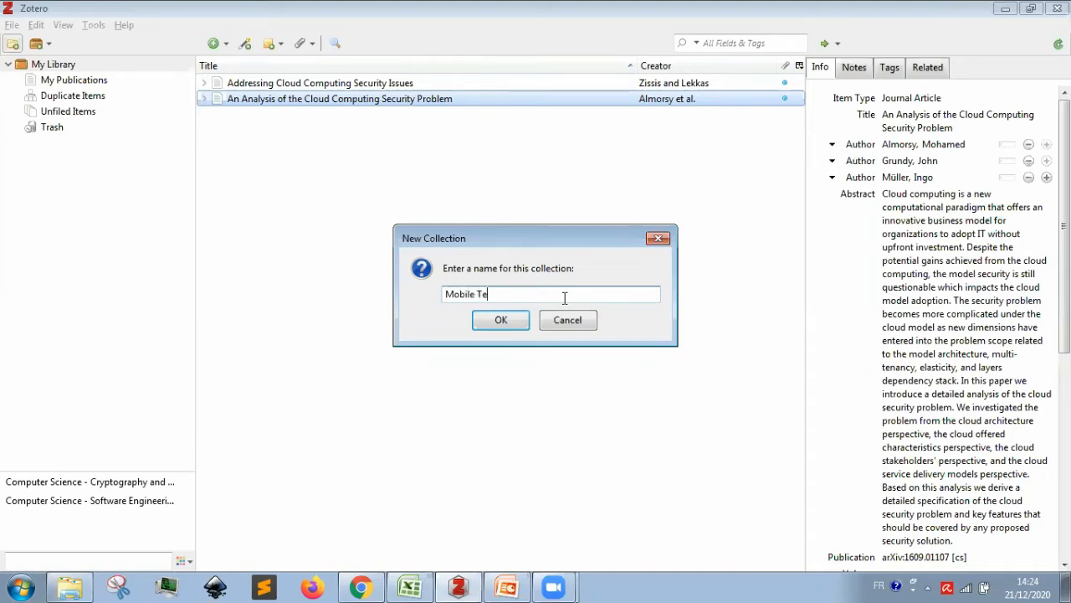
pyautogui.write('nologies')
pyautogui.click(501, 321)
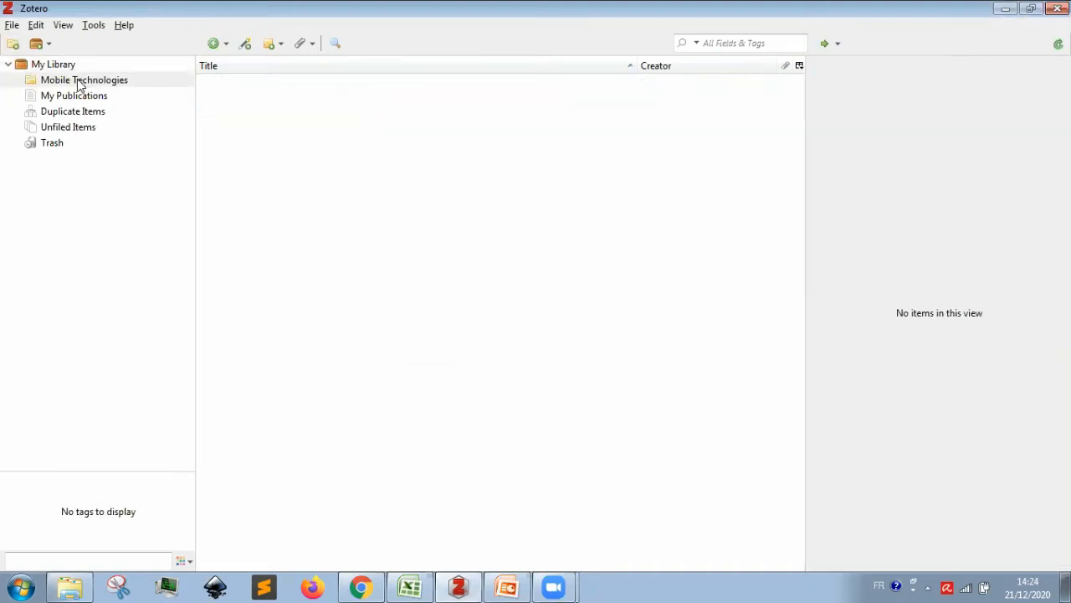
pyautogui.click(106, 81)
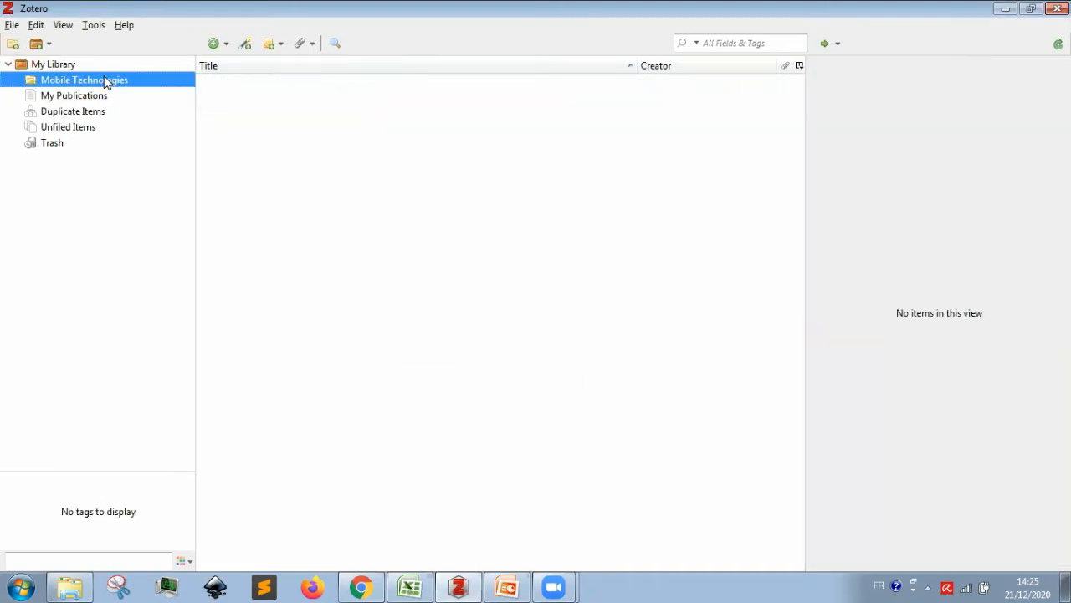
# Return to My Library and look through the item types available for adding a new item manually.
pyautogui.click(67, 64)
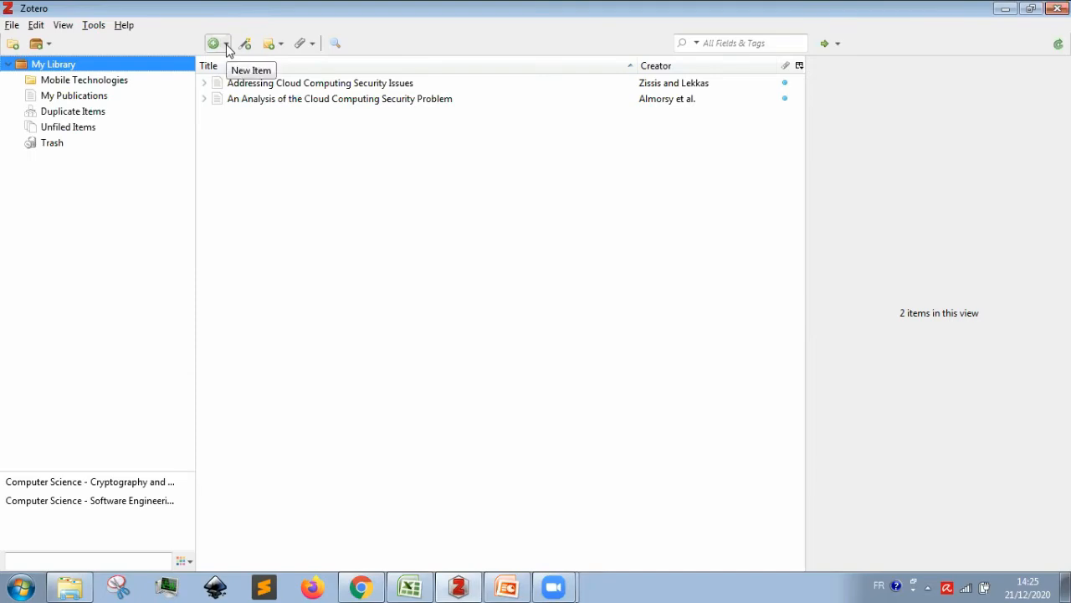
pyautogui.click(226, 49)
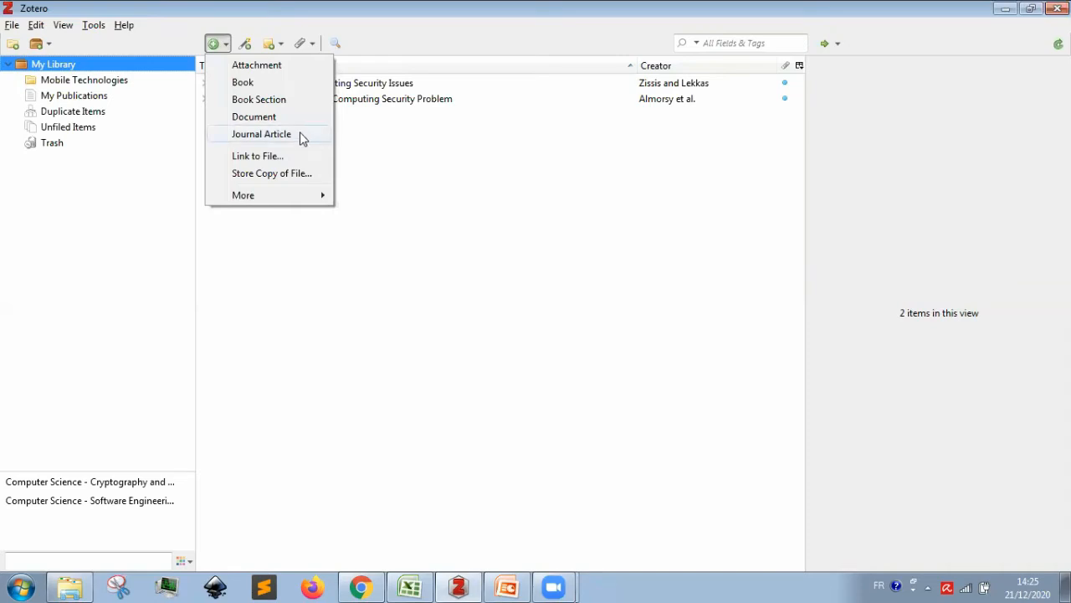
pyautogui.click(421, 183)
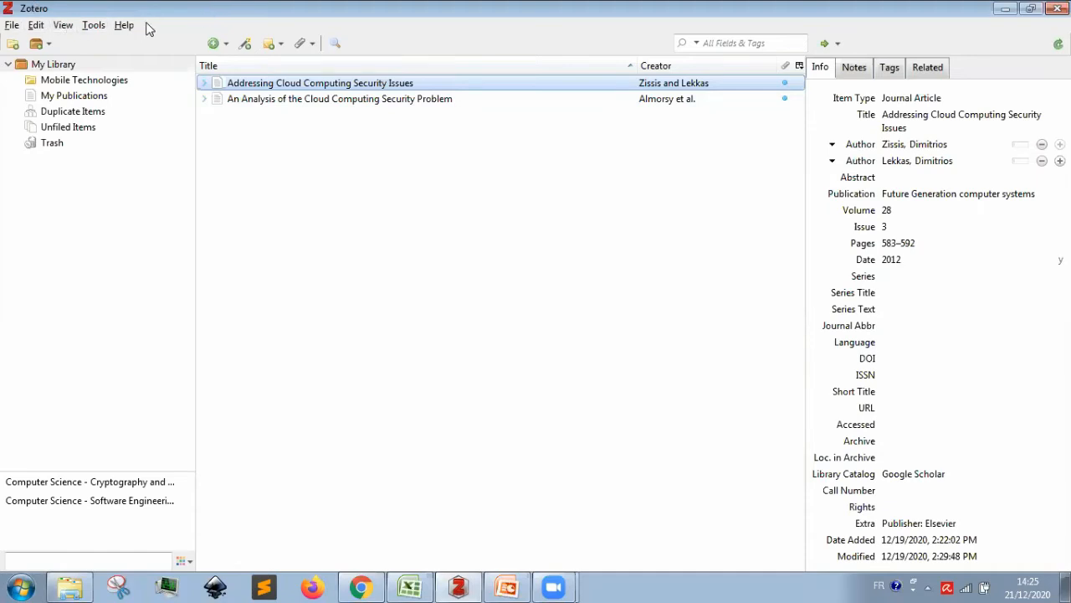
# Review the Zotero preferences for general file handling, syncing, citation styles and word processor add-ins.
pyautogui.click(36, 26)
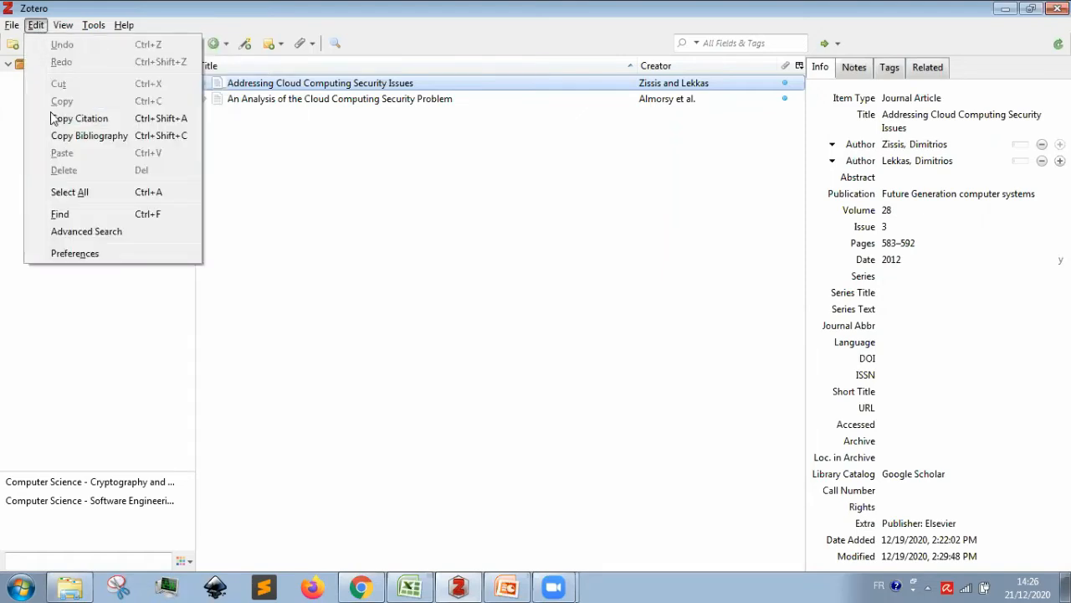
pyautogui.click(87, 253)
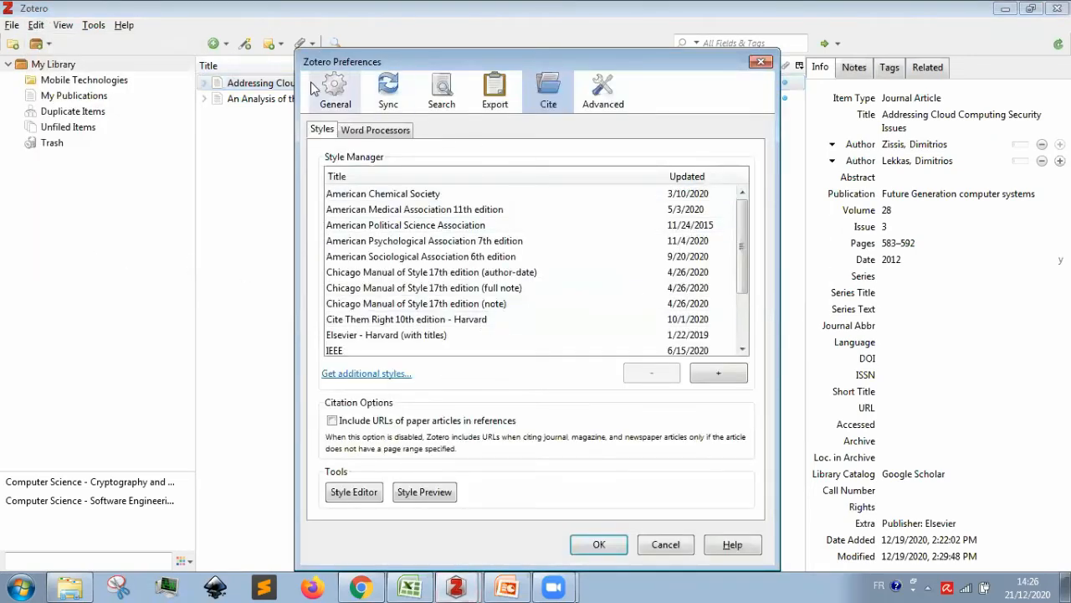
pyautogui.click(337, 87)
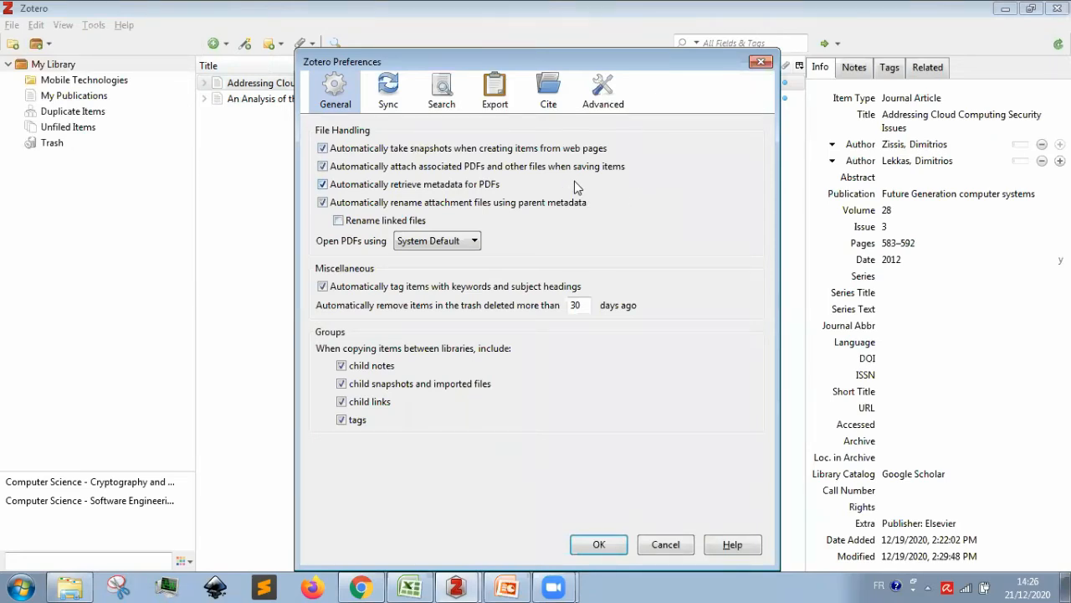
pyautogui.click(381, 96)
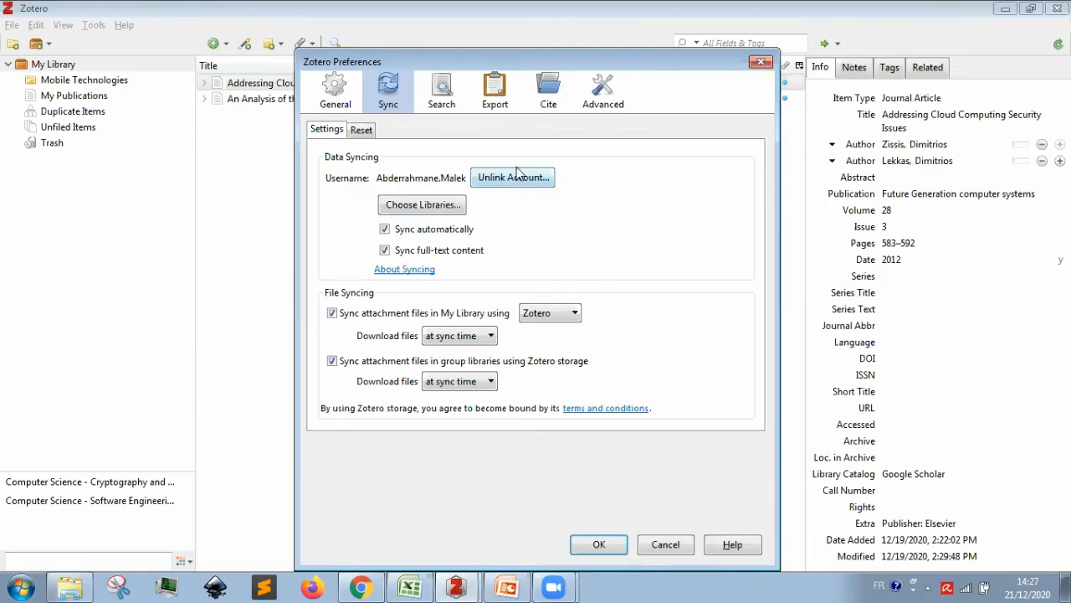
pyautogui.click(548, 97)
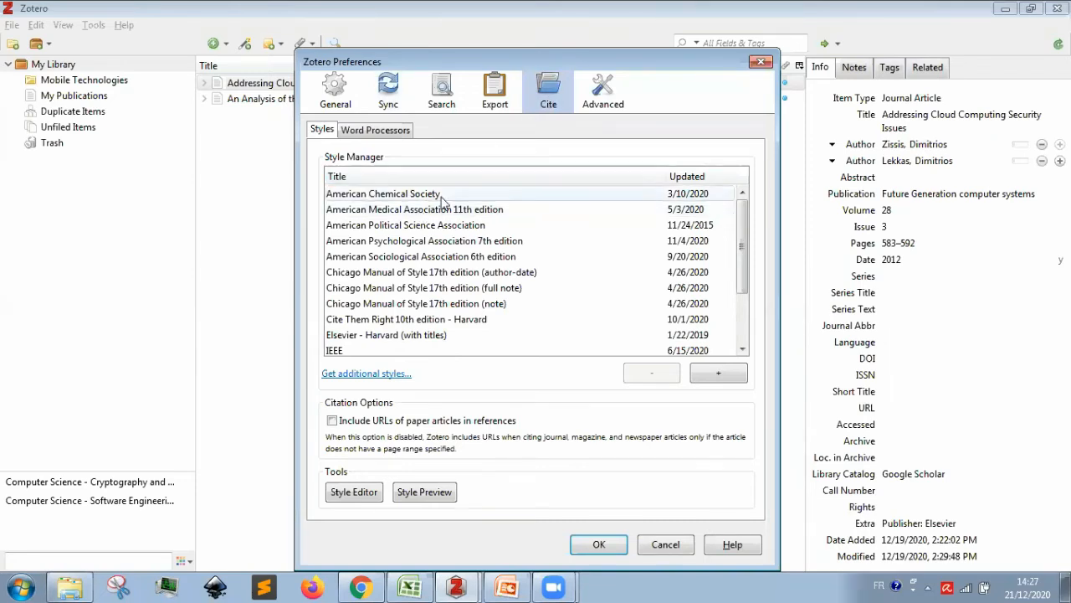
pyautogui.scroll(-1, 538, 306)
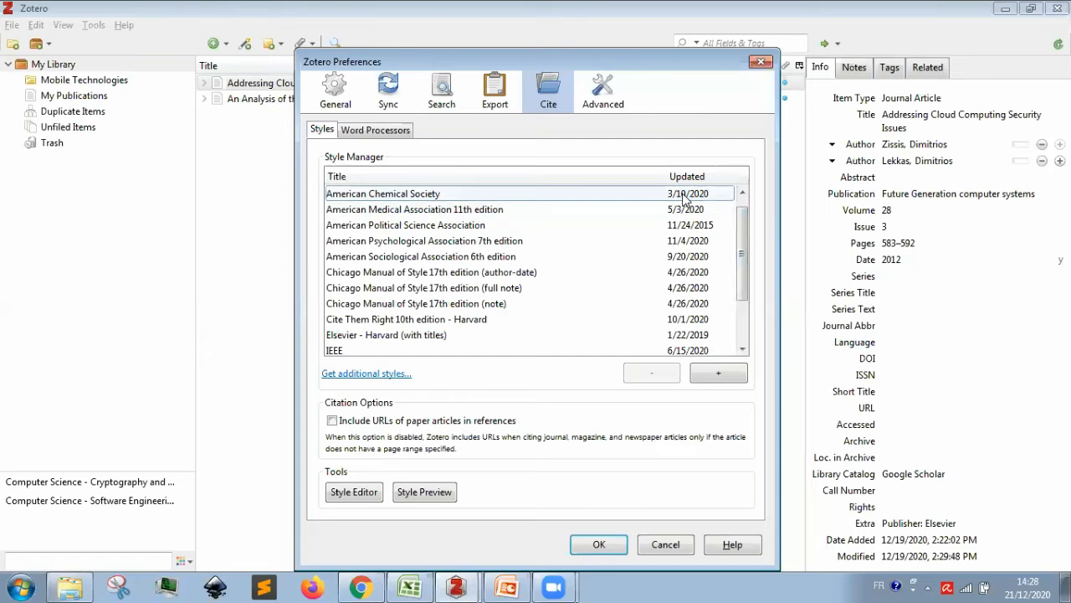
pyautogui.click(385, 130)
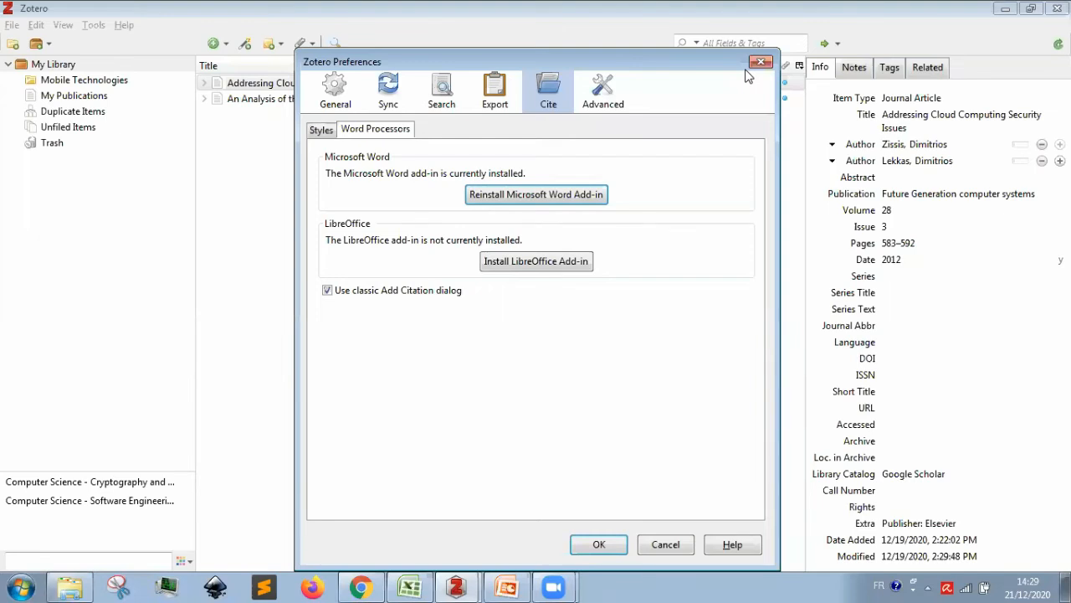
# Switch to Chrome and search Google Scholar for 6G.
pyautogui.click(361, 587)
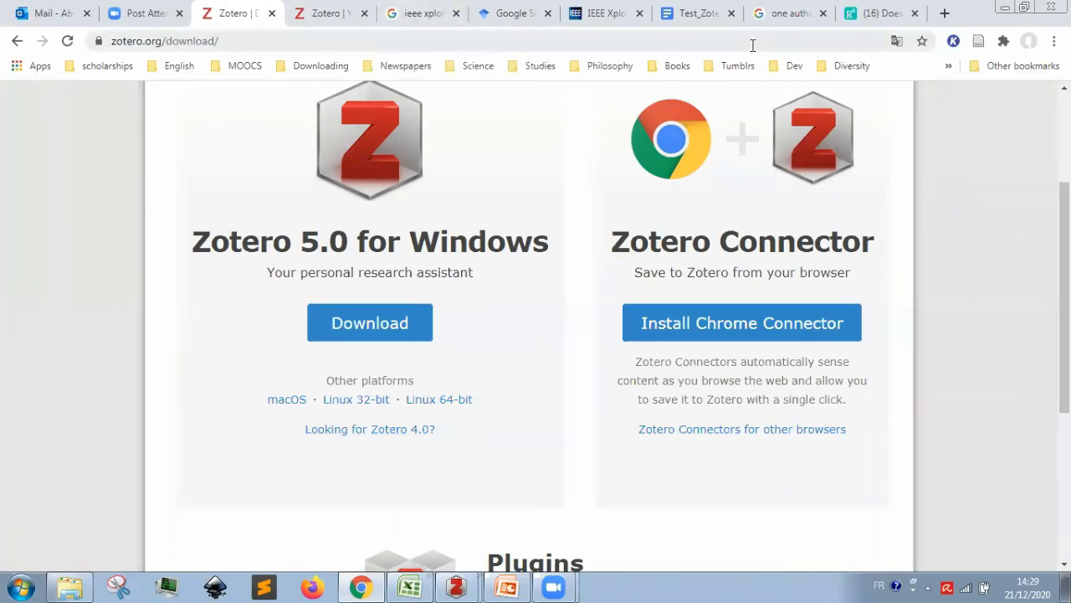
pyautogui.click(514, 13)
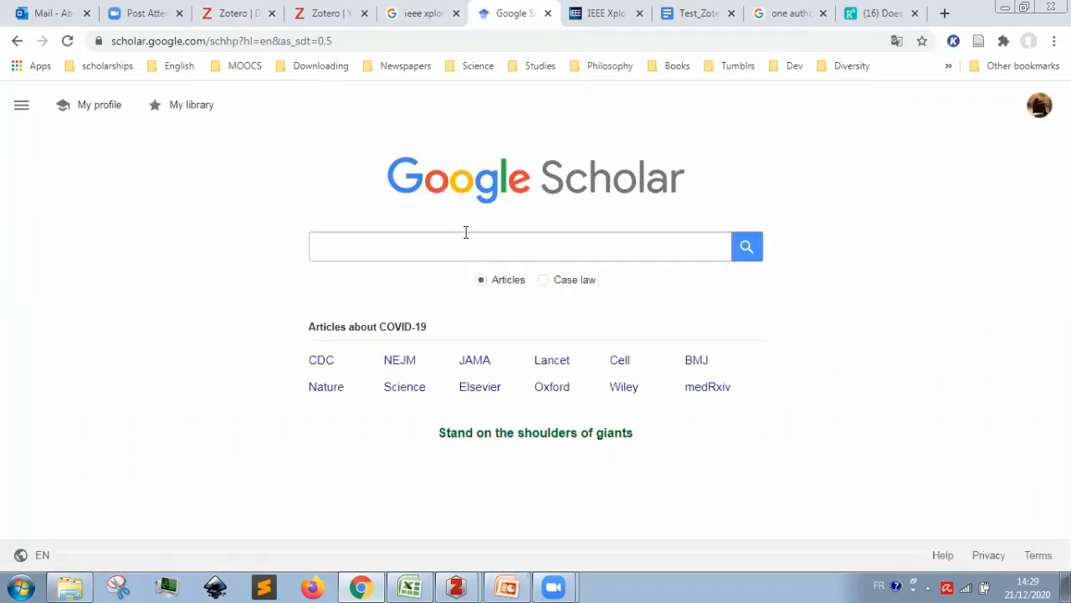
pyautogui.click(464, 246)
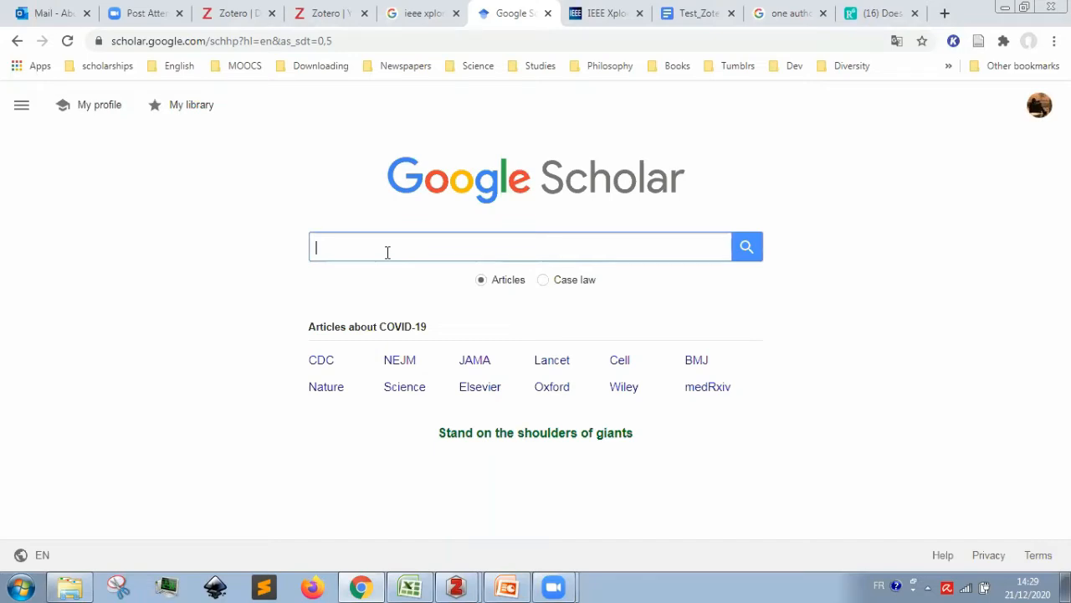
pyautogui.write('6G')
pyautogui.press('Return')
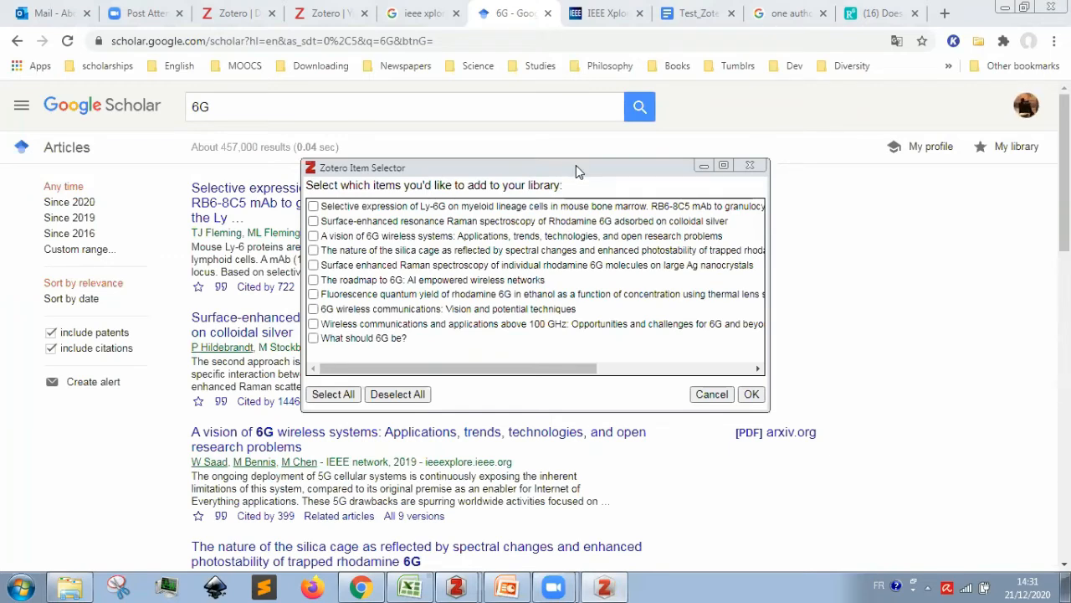
# Save the Ly-6G expression, 6G vision, AI-empowered 6G roadmap and 6G wireless communications articles from the search results to Zotero's My Library.
pyautogui.moveTo(575, 165); pyautogui.dragTo(656, 168)
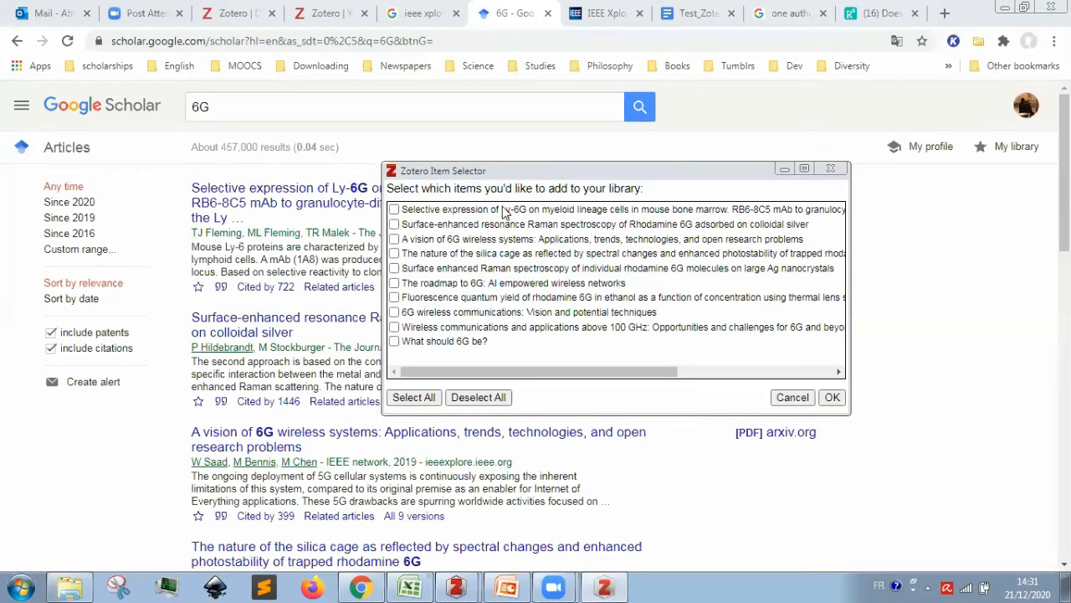
pyautogui.click(394, 210)
pyautogui.click(394, 240)
pyautogui.click(394, 284)
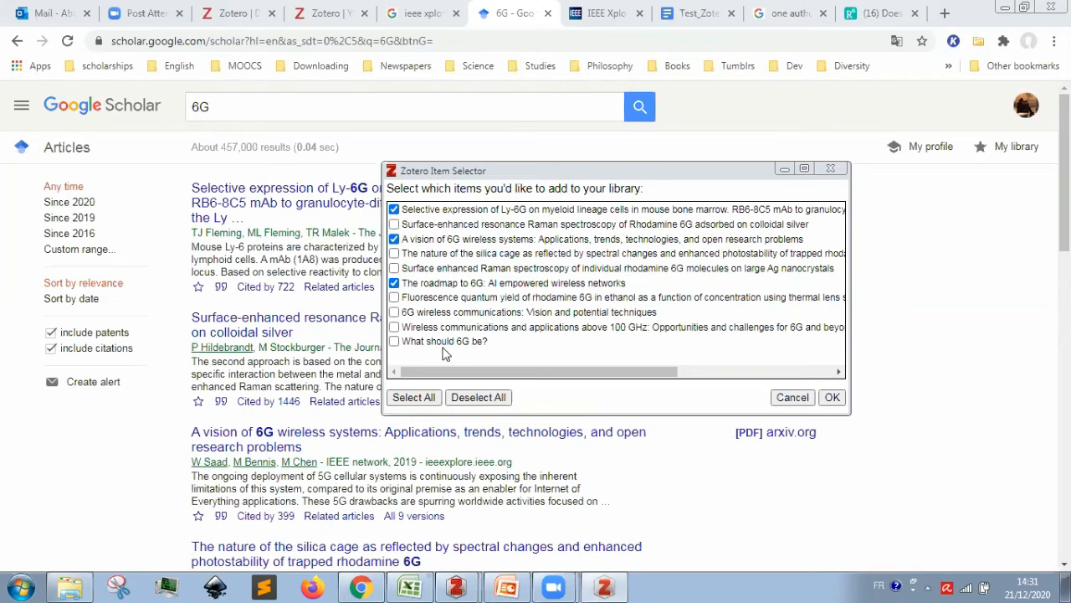
pyautogui.click(394, 312)
pyautogui.click(833, 399)
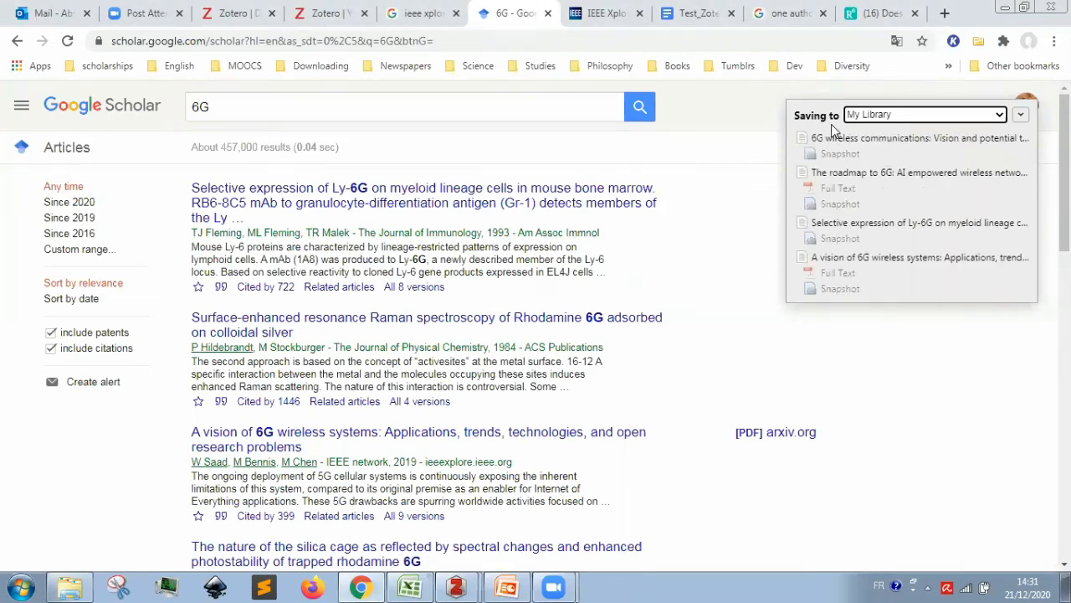
pyautogui.click(1000, 117)
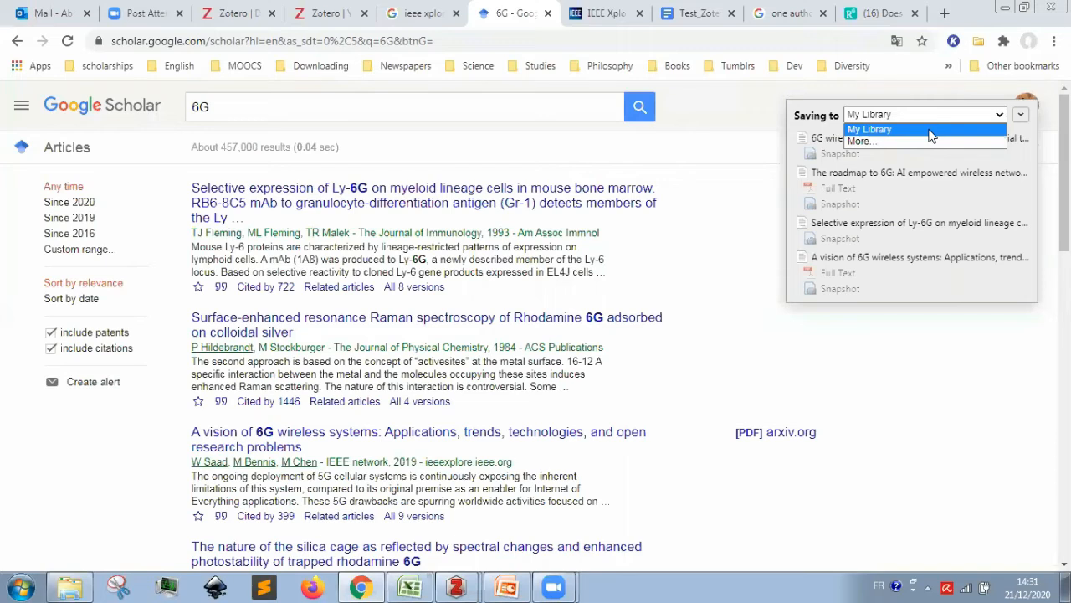
pyautogui.click(958, 129)
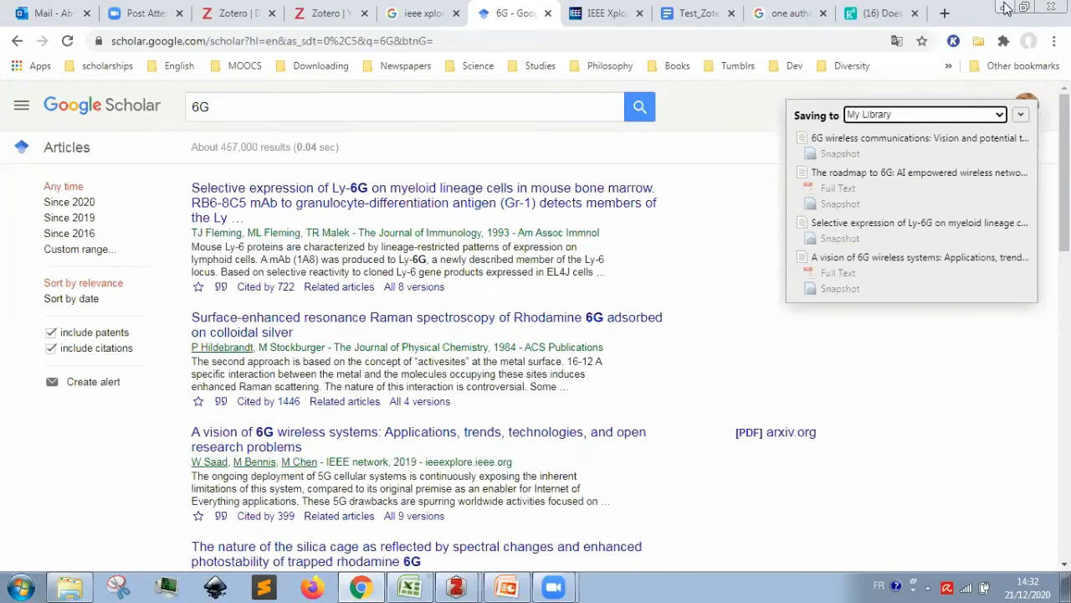
# Switch to the main Zotero window to check the newly saved 6G articles in My Library.
pyautogui.moveTo(462, 586)
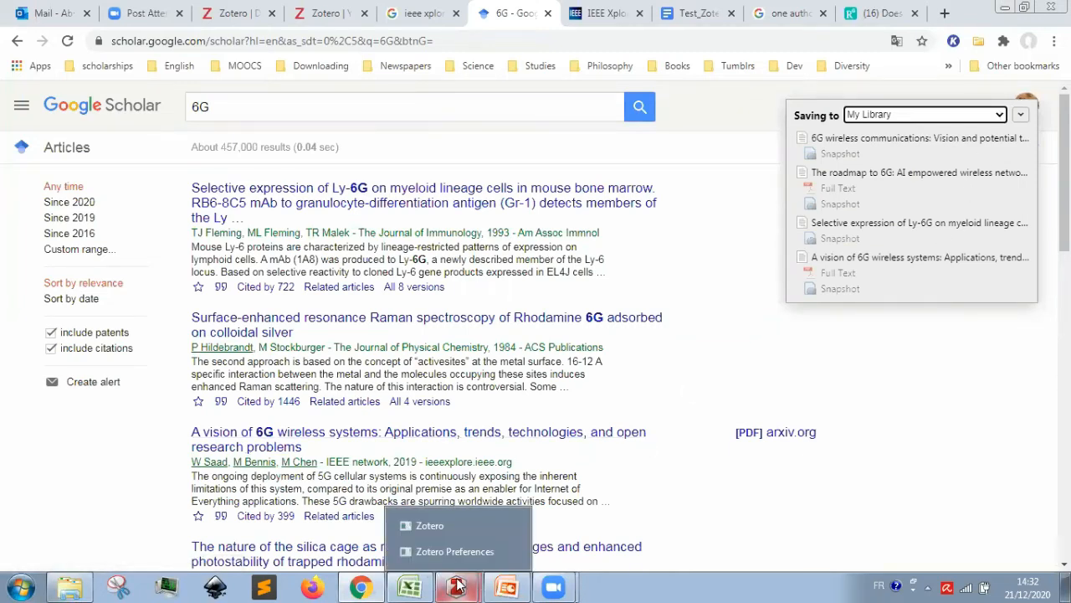
pyautogui.click(488, 529)
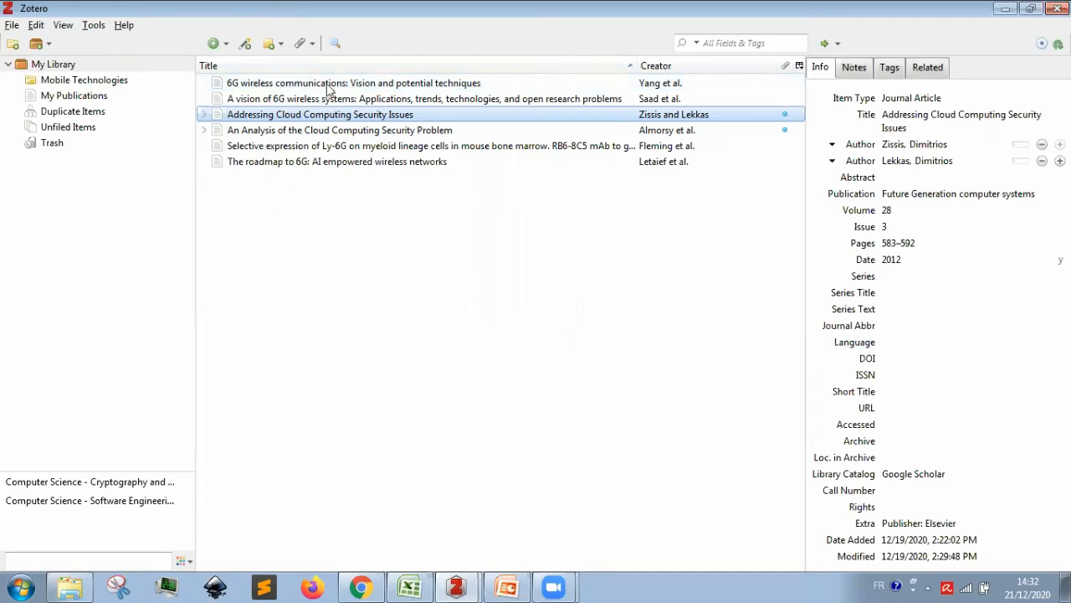
# Review the bibliographic details of the newly saved 6G wireless communications, 6G vision, AI roadmap and Ly-6G expression articles.
pyautogui.click(281, 84)
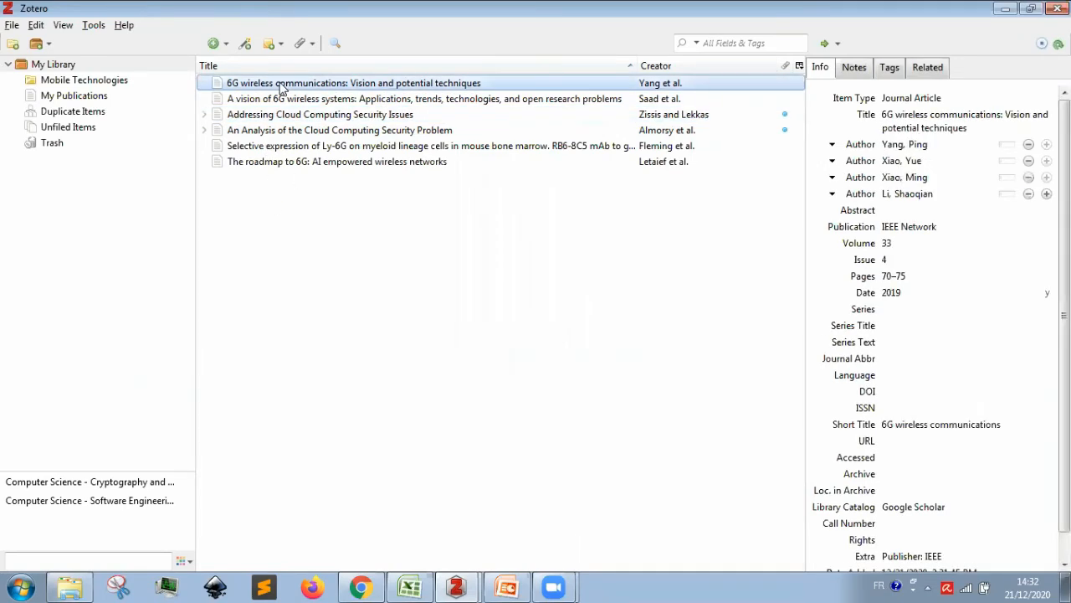
pyautogui.click(277, 100)
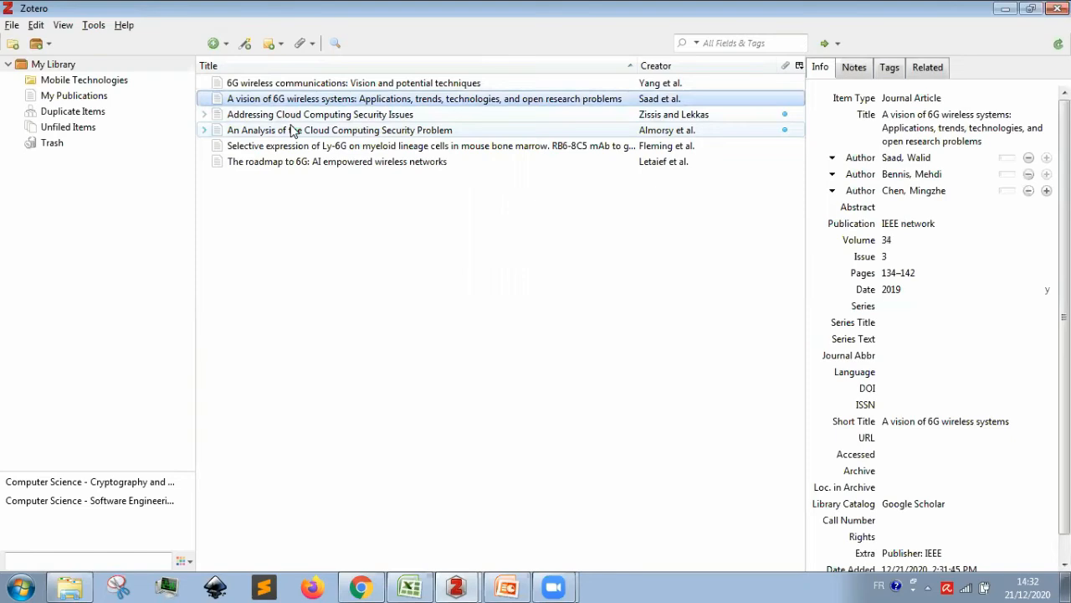
pyautogui.click(280, 161)
pyautogui.click(298, 146)
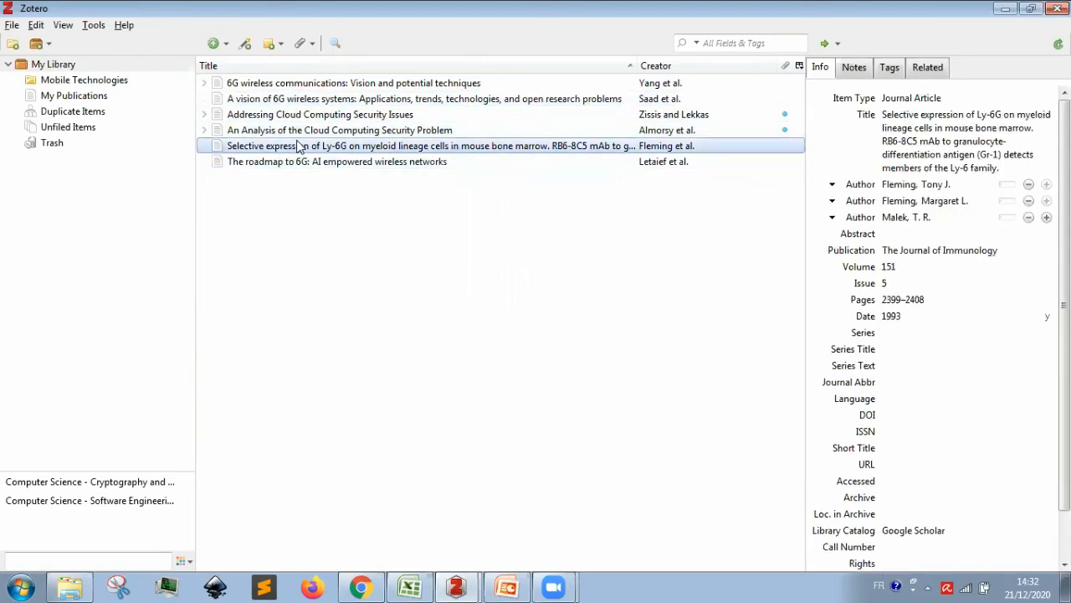
pyautogui.click(517, 85)
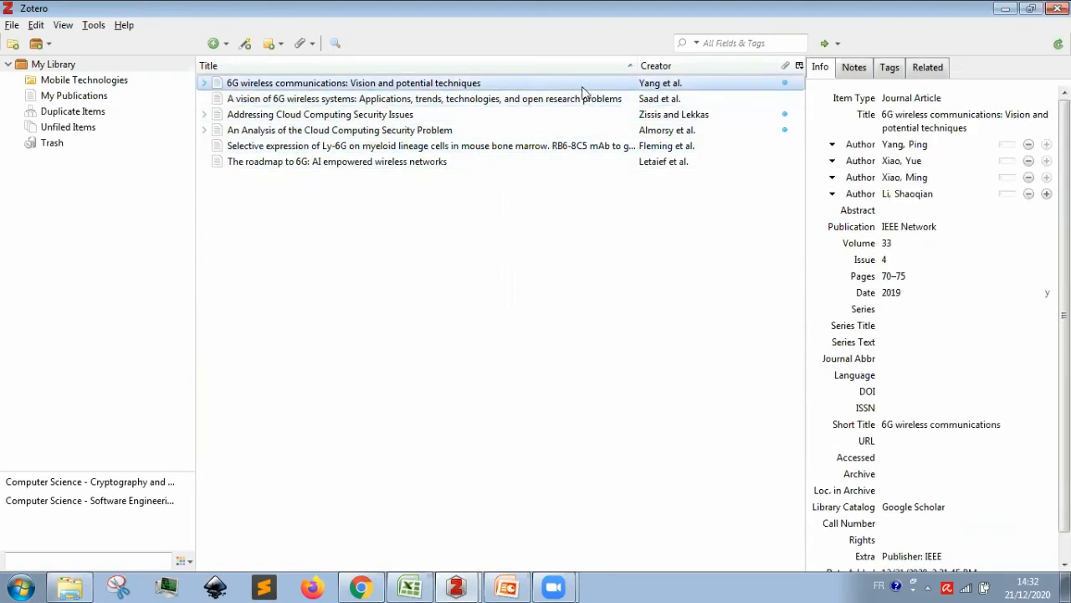
# Inspect the editable title, short title and publication fields of the 6G wireless communications article.
pyautogui.click(907, 134)
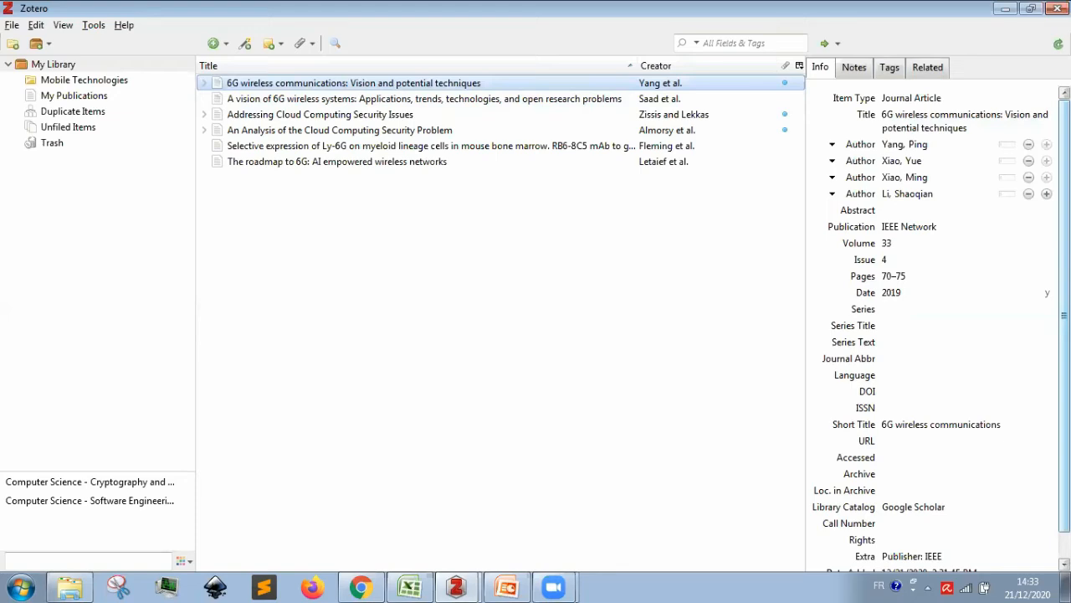
pyautogui.moveTo(1064, 251)
pyautogui.mouseDown()
pyautogui.moveTo(1064, 279)
pyautogui.moveTo(1064, 251)
pyautogui.mouseUp()
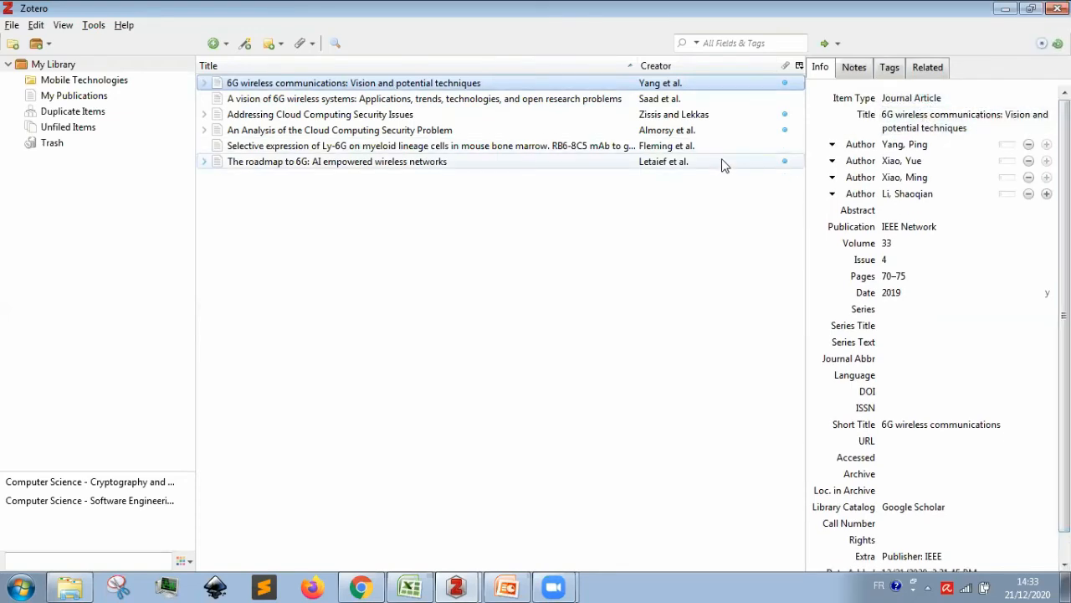
pyautogui.moveTo(1065, 251)
pyautogui.mouseDown()
pyautogui.moveTo(1064, 279)
pyautogui.moveTo(1065, 251)
pyautogui.mouseUp()
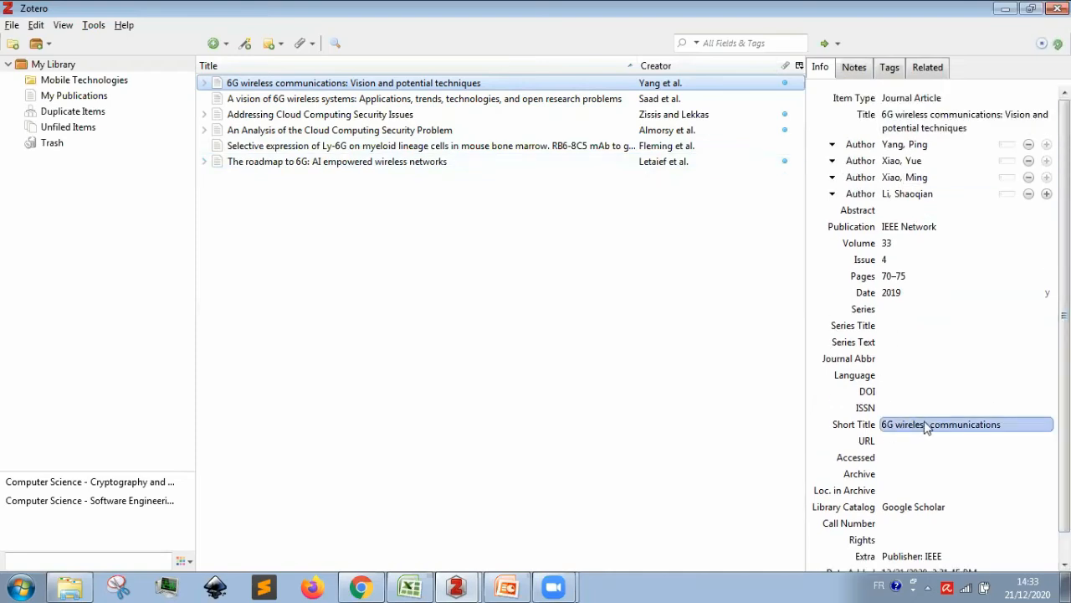
pyautogui.click(975, 425)
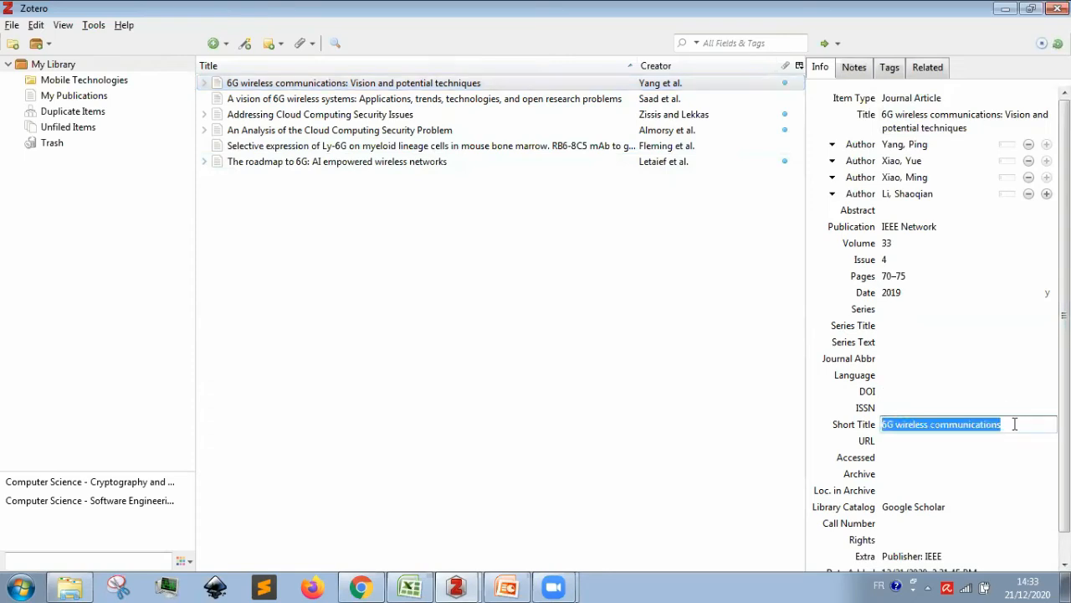
pyautogui.click(1014, 424)
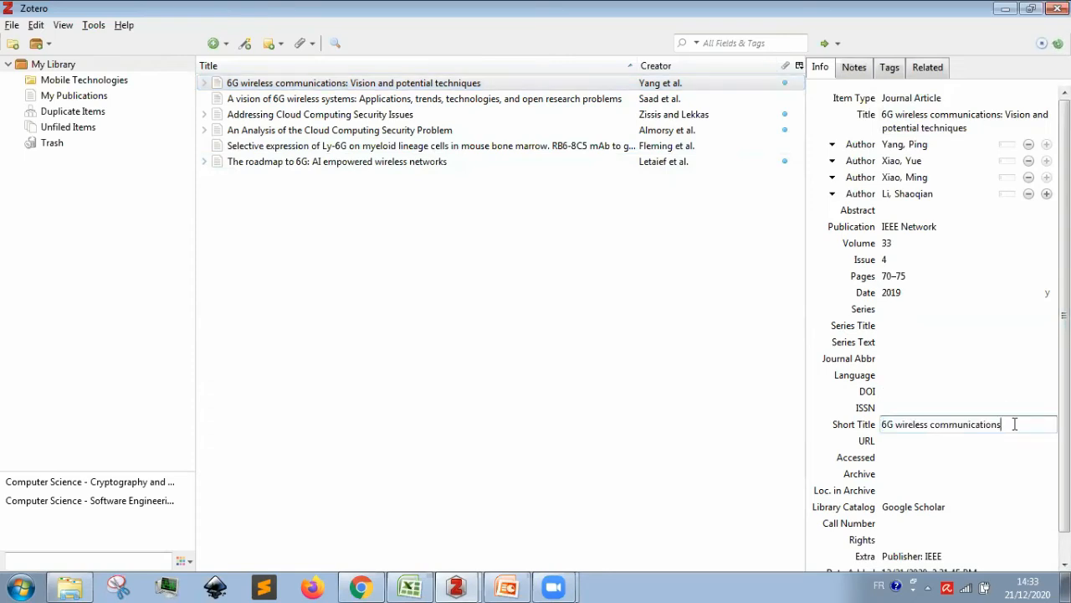
pyautogui.click(985, 230)
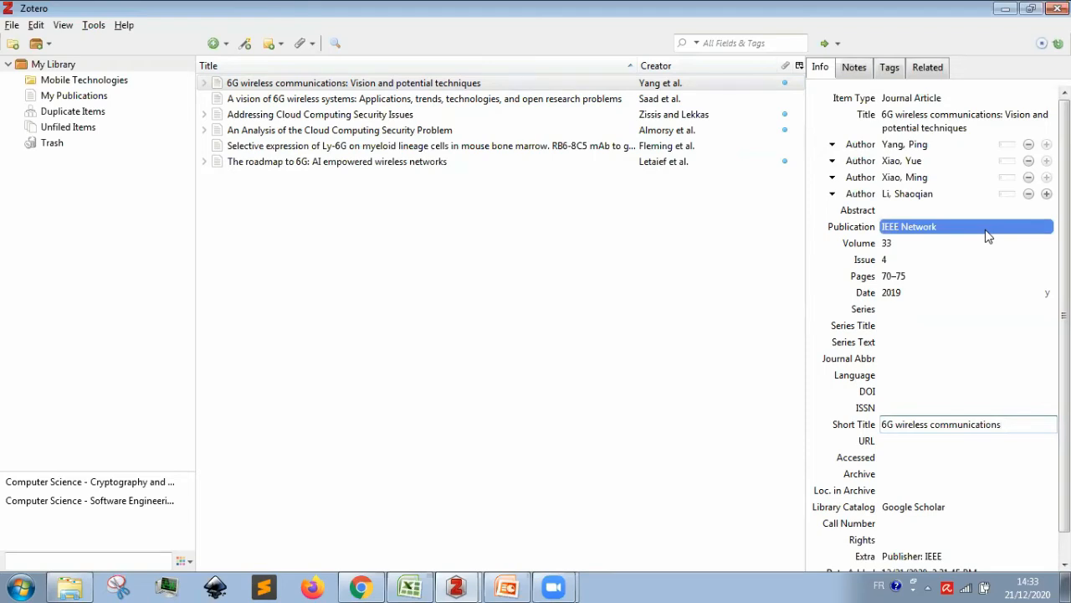
pyautogui.click(1045, 225)
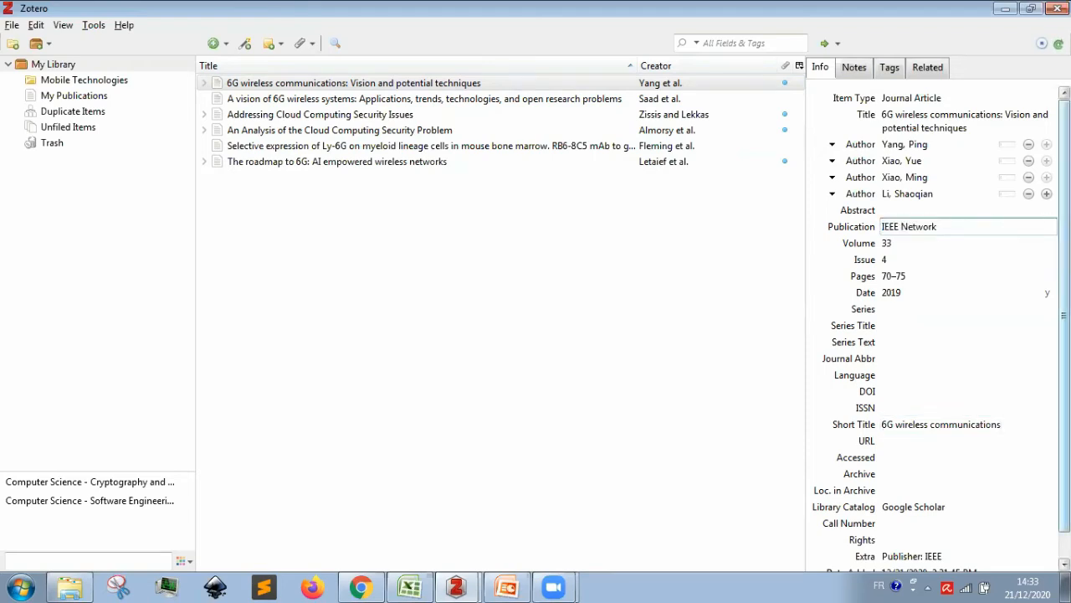
# Convert the title of the 6G wireless communications article to Title Case.
pyautogui.click(923, 115)
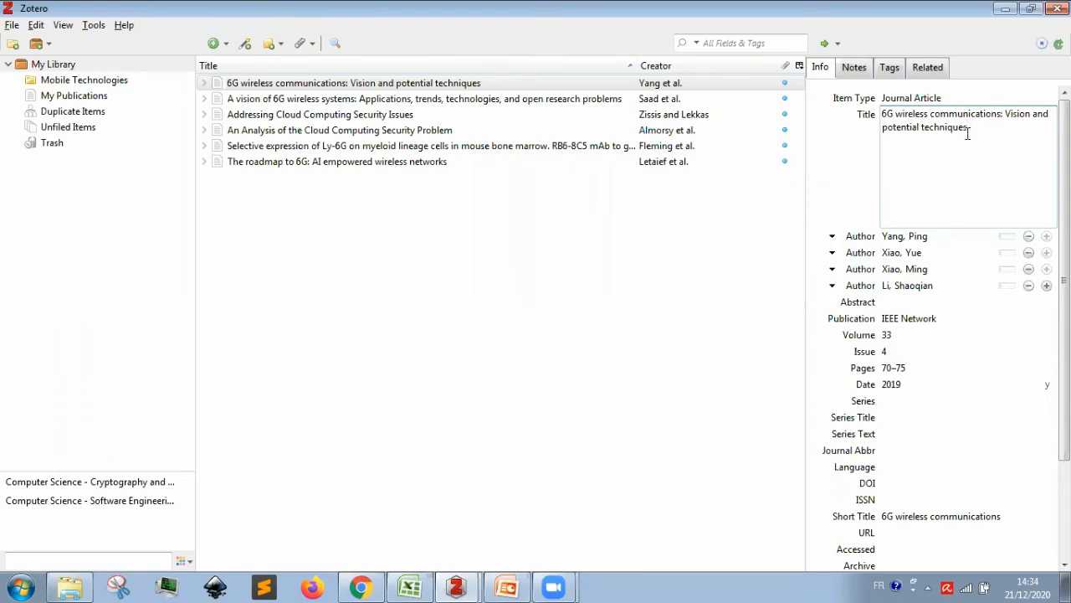
pyautogui.click(832, 148)
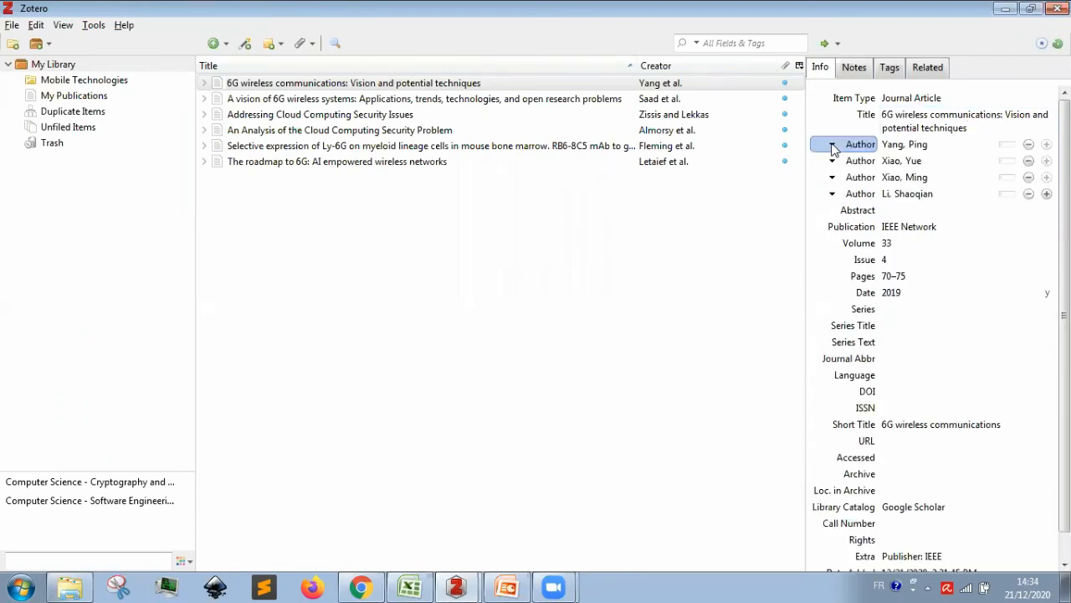
pyautogui.click(943, 118)
pyautogui.rightClick(943, 115)
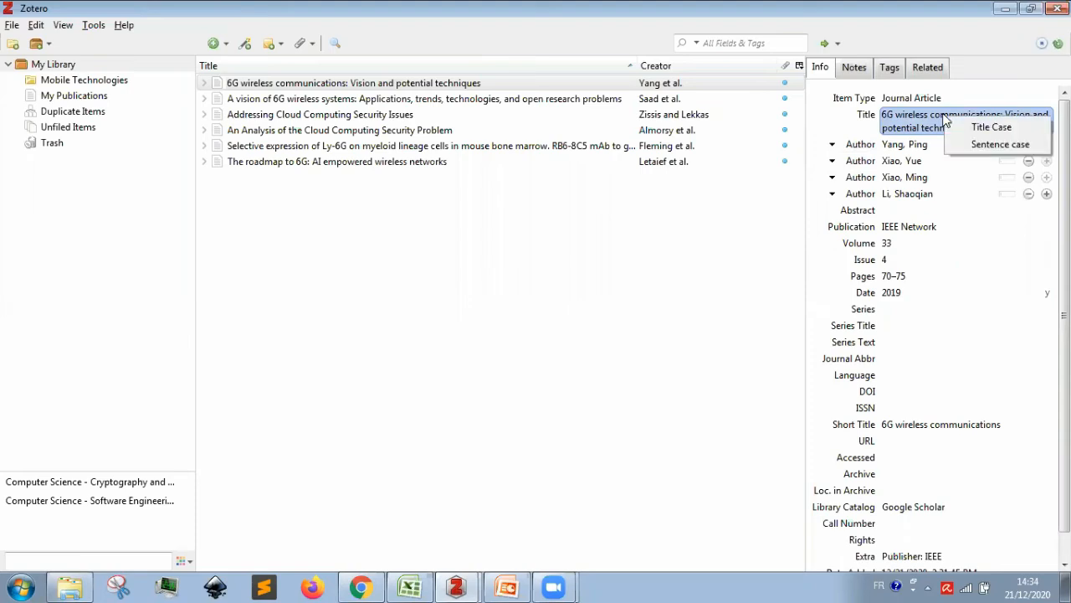
pyautogui.click(988, 130)
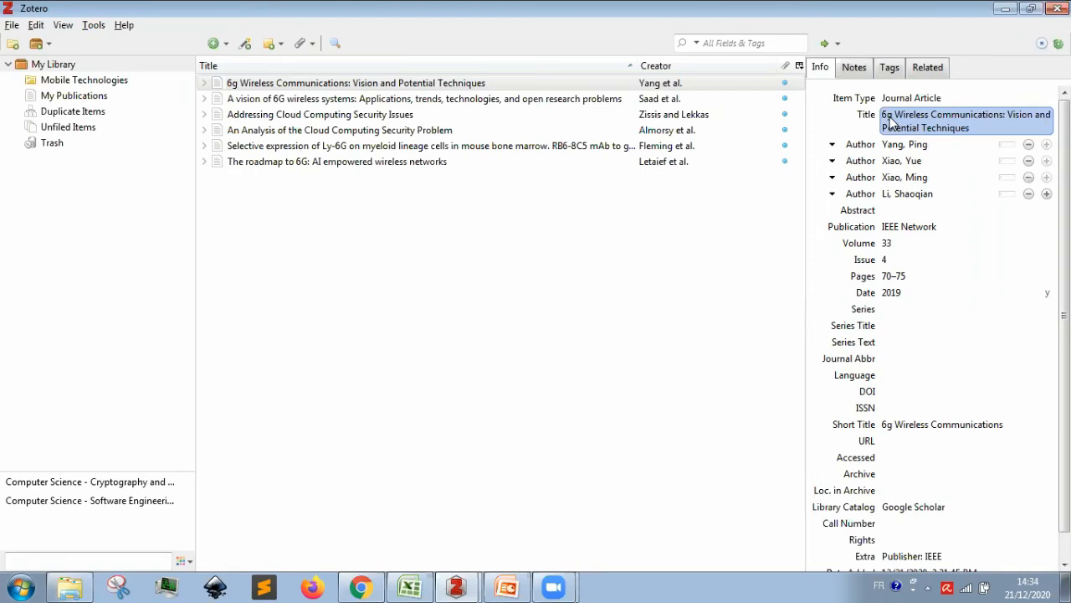
# Correct the article's title so it begins with a capitalised "6G": "6G Wireless Communications: Vision and Potential Techniques".
pyautogui.click(890, 122)
pyautogui.click(891, 117)
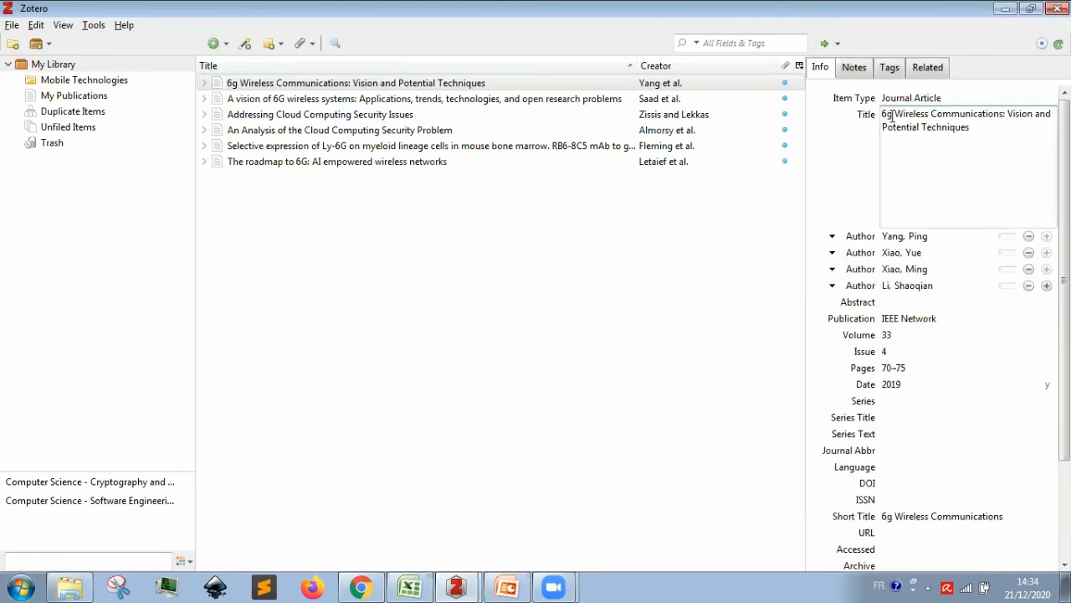
pyautogui.press('BackSpace')
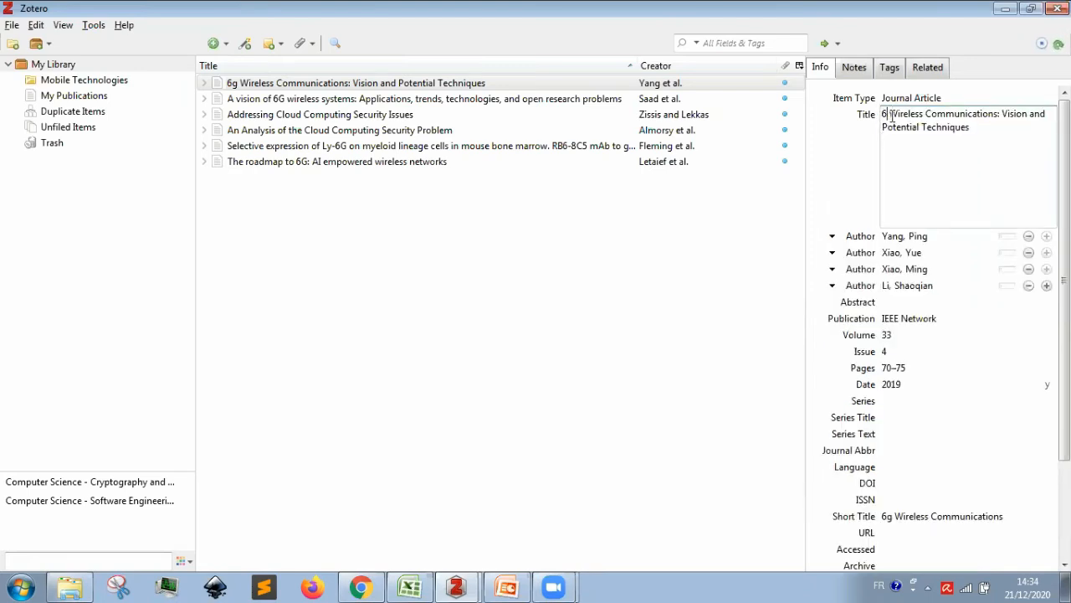
pyautogui.write('G')
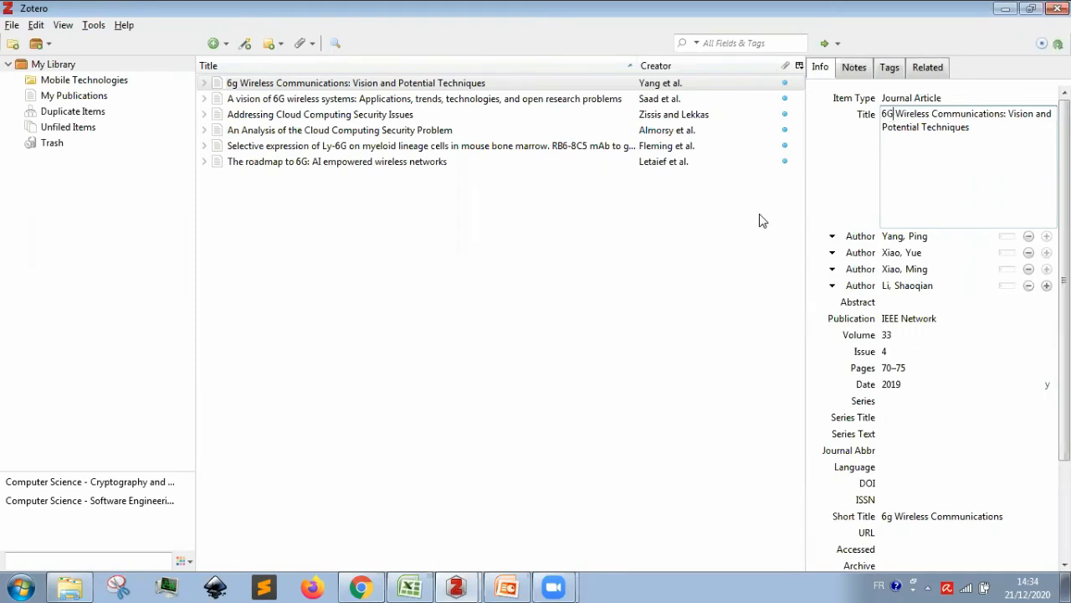
pyautogui.press('Return')
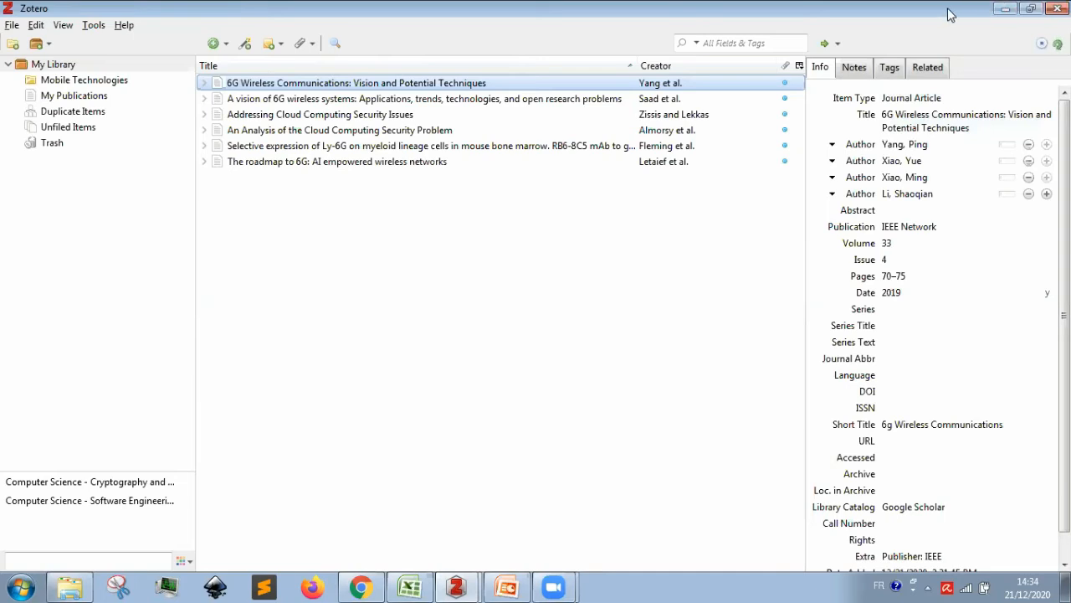
# Shrink the Zotero window, minimise Chrome, add the NatureDeepRev PDF from the desktop to My Library and expand the imported article.
pyautogui.click(1031, 8)
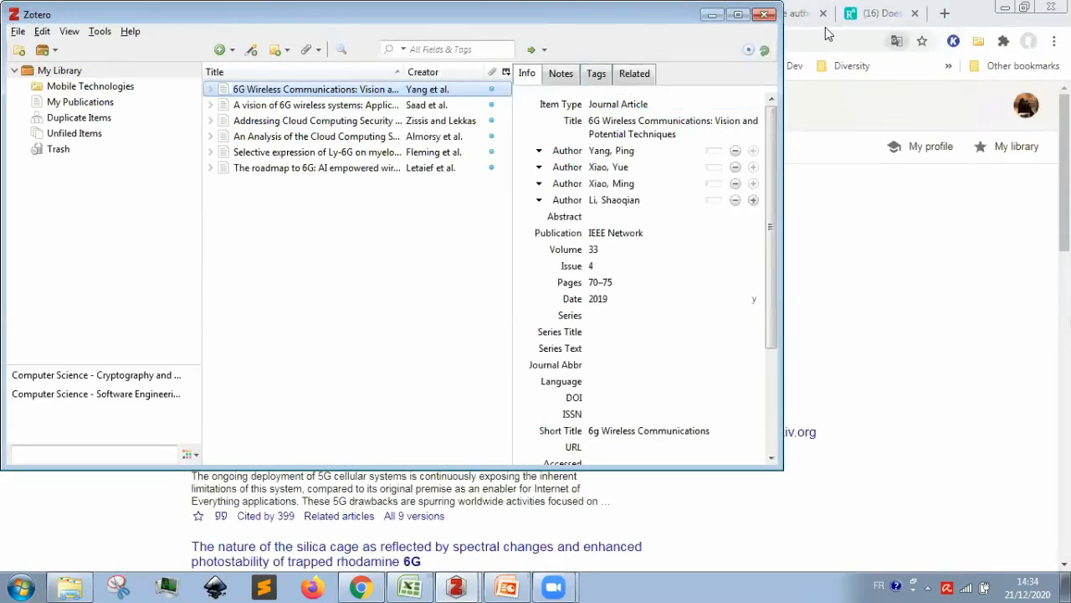
pyautogui.click(1003, 13)
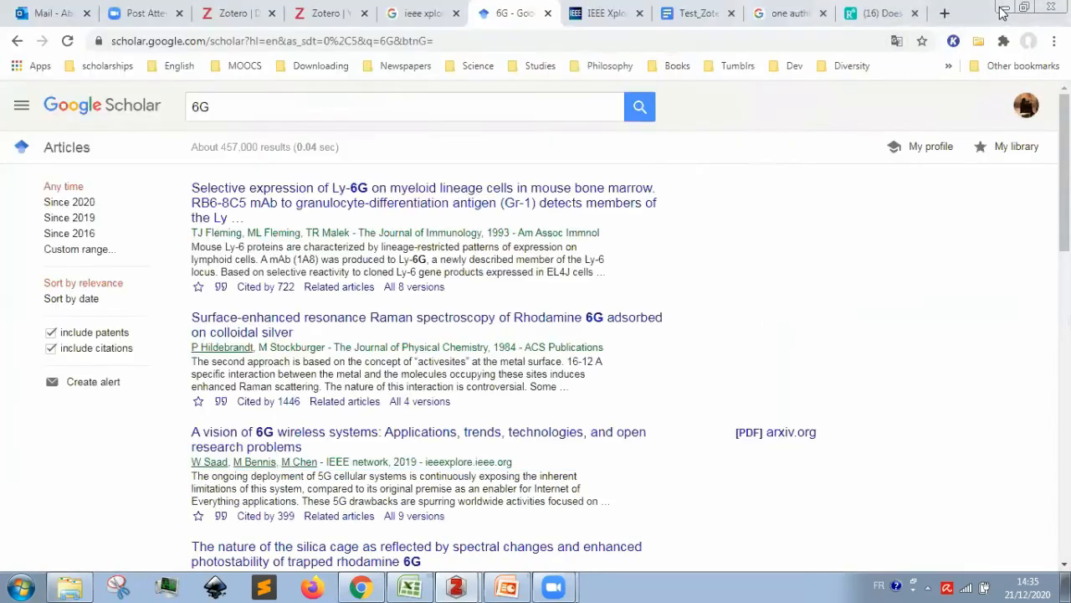
pyautogui.click(1002, 10)
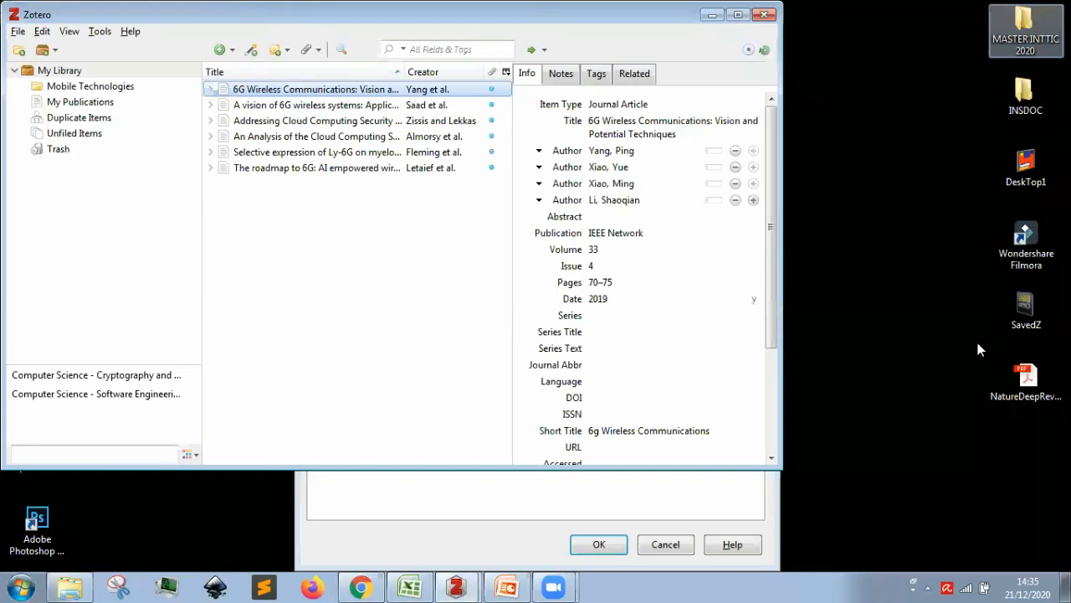
pyautogui.click(1027, 378)
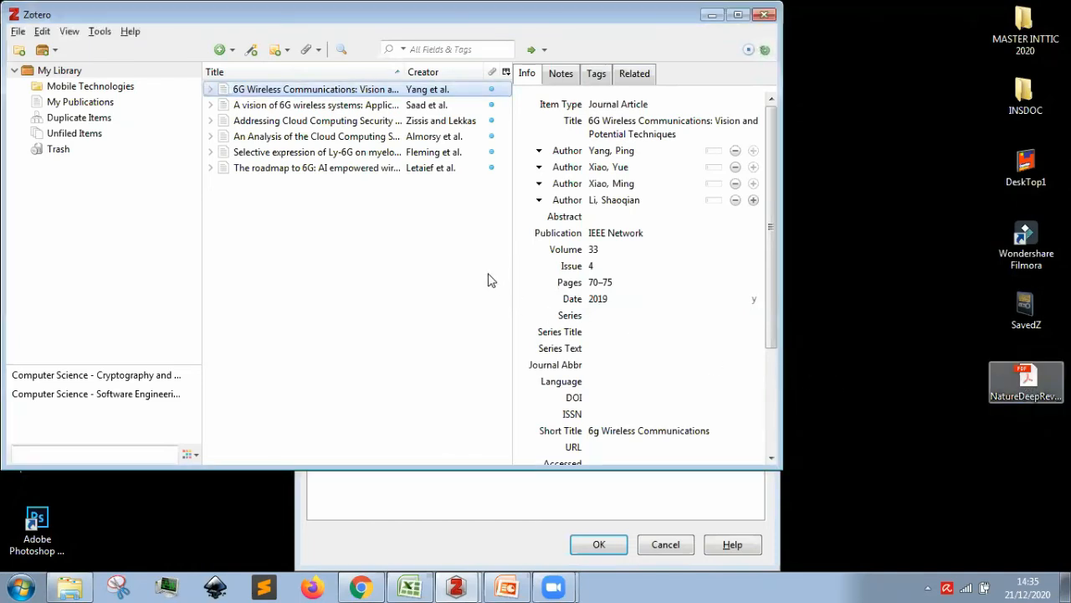
pyautogui.click(821, 370)
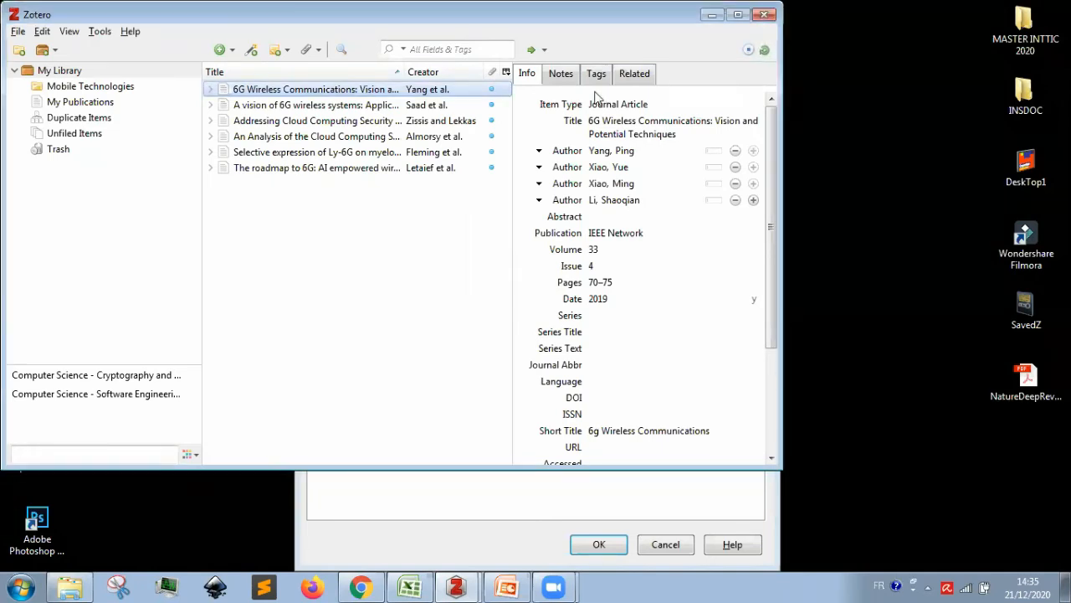
pyautogui.click(673, 216)
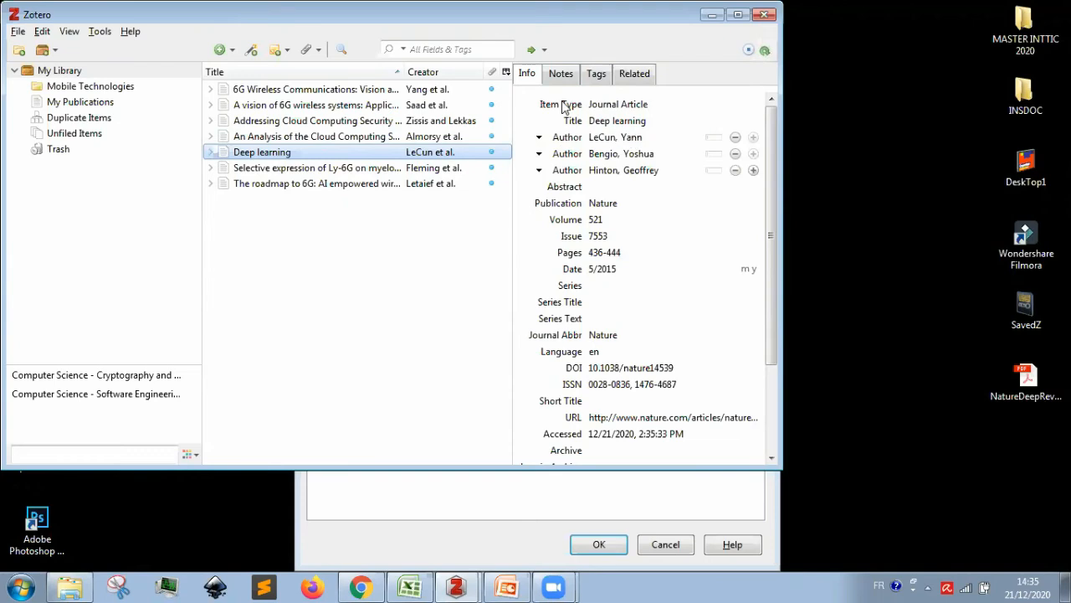
pyautogui.click(211, 153)
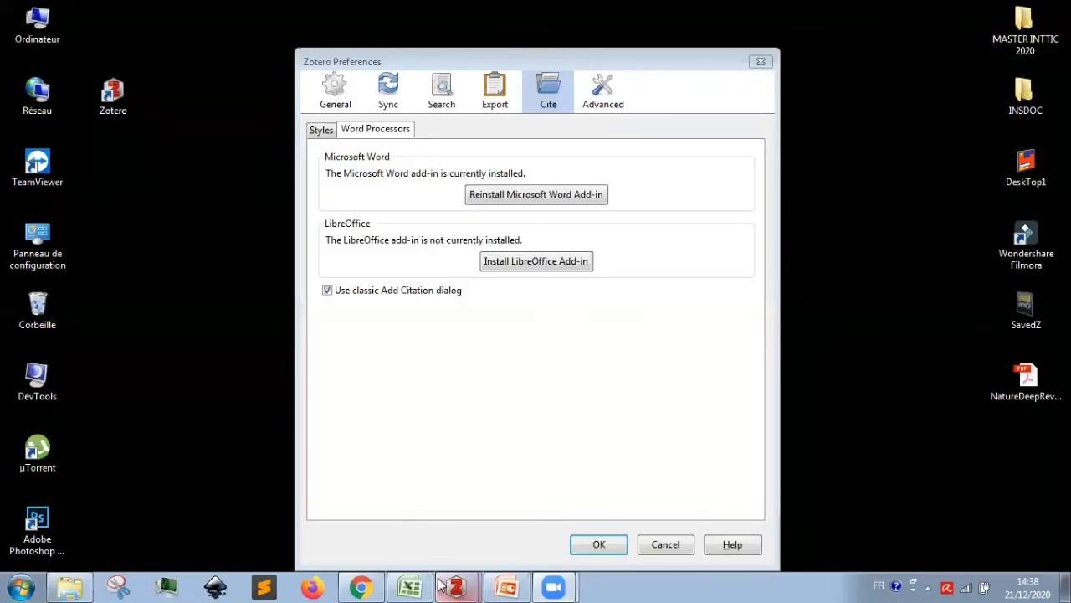
# Return to the main Zotero window and check the Mobile Technologies collection's options and the contents of its 6G subcollection.
pyautogui.moveTo(456, 585)
pyautogui.click(415, 525)
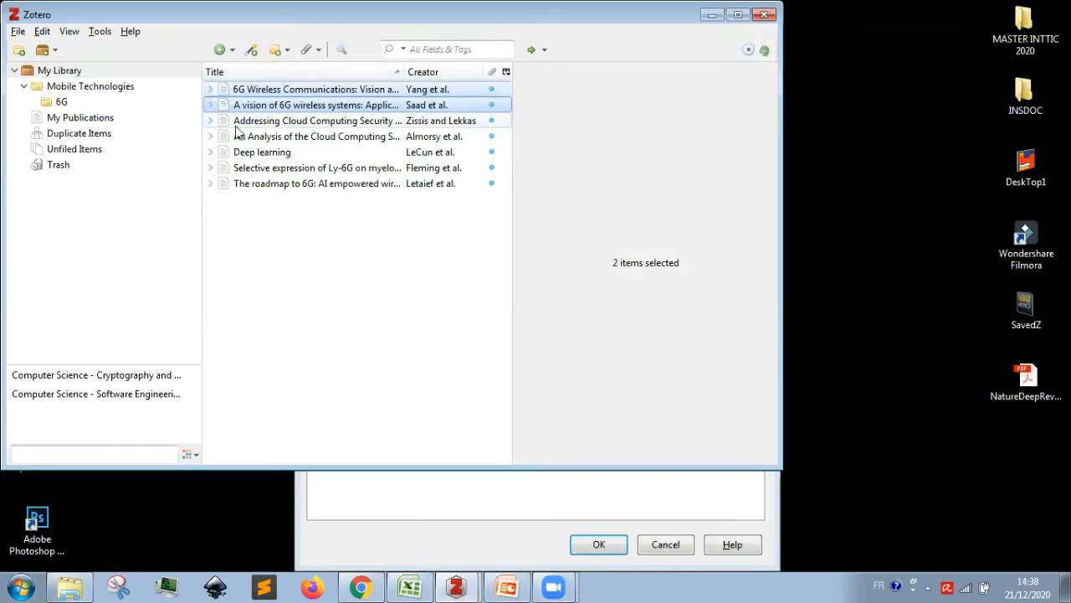
pyautogui.click(81, 87)
pyautogui.rightClick(81, 88)
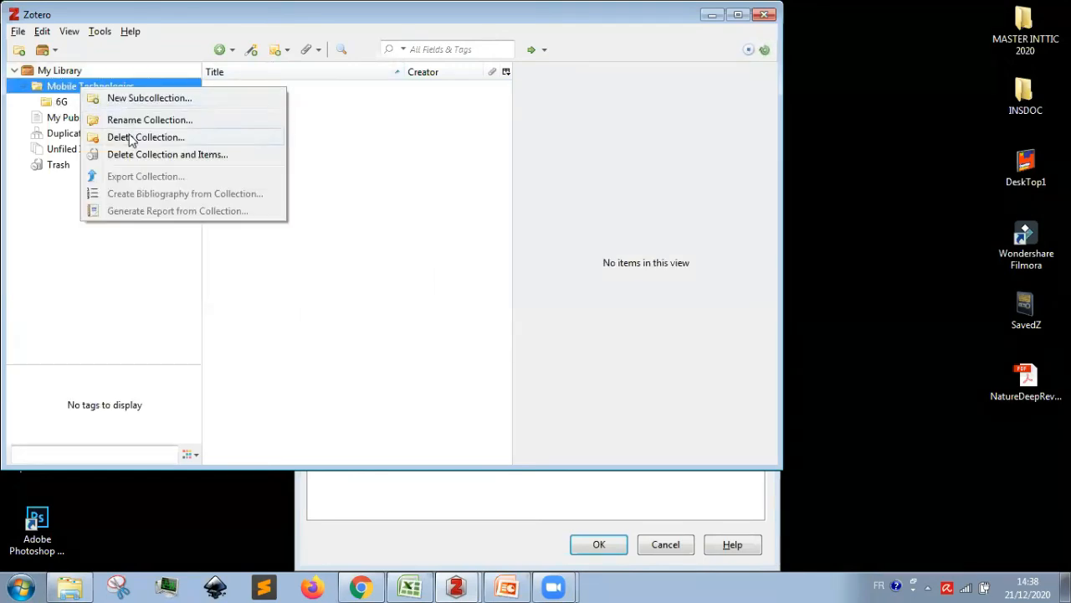
pyautogui.click(251, 292)
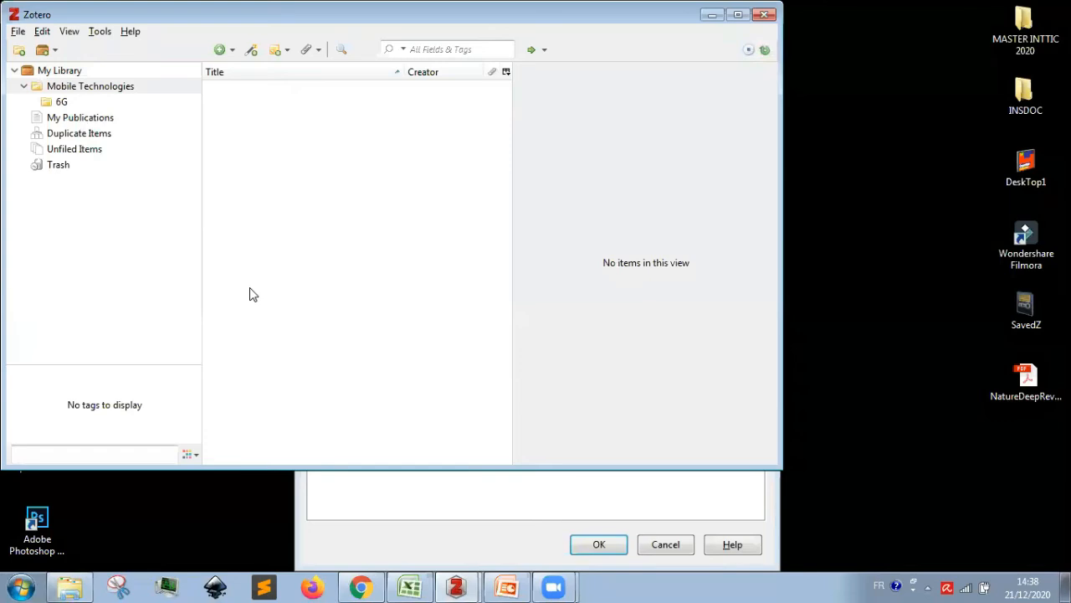
pyautogui.click(59, 102)
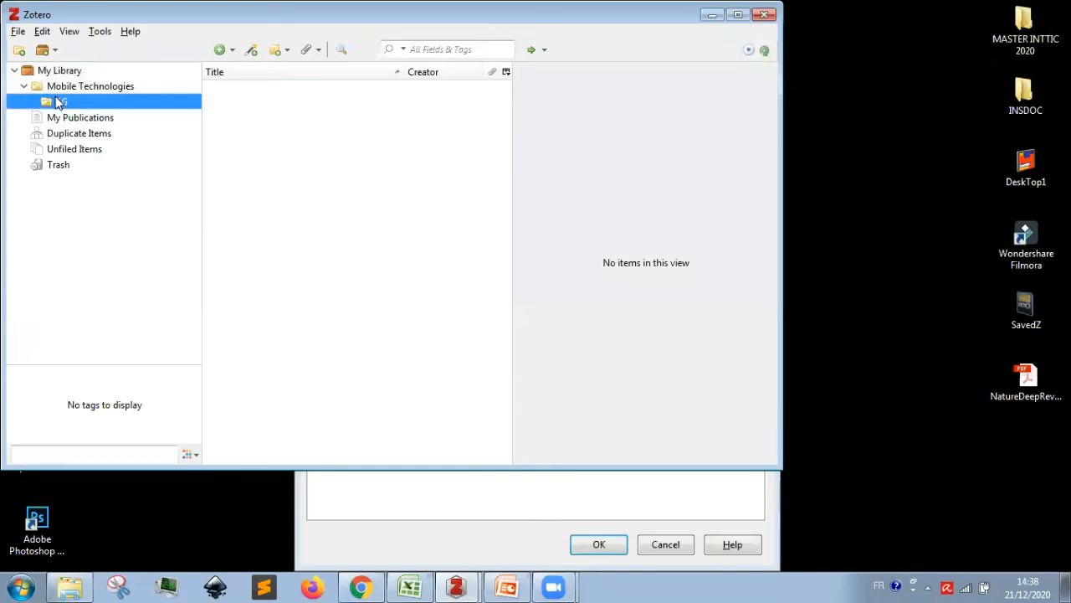
# Add the two 6G wireless articles, the Ly-6G article and the 6G roadmap article from My Library to the 6G subcollection, and open it.
pyautogui.click(135, 74)
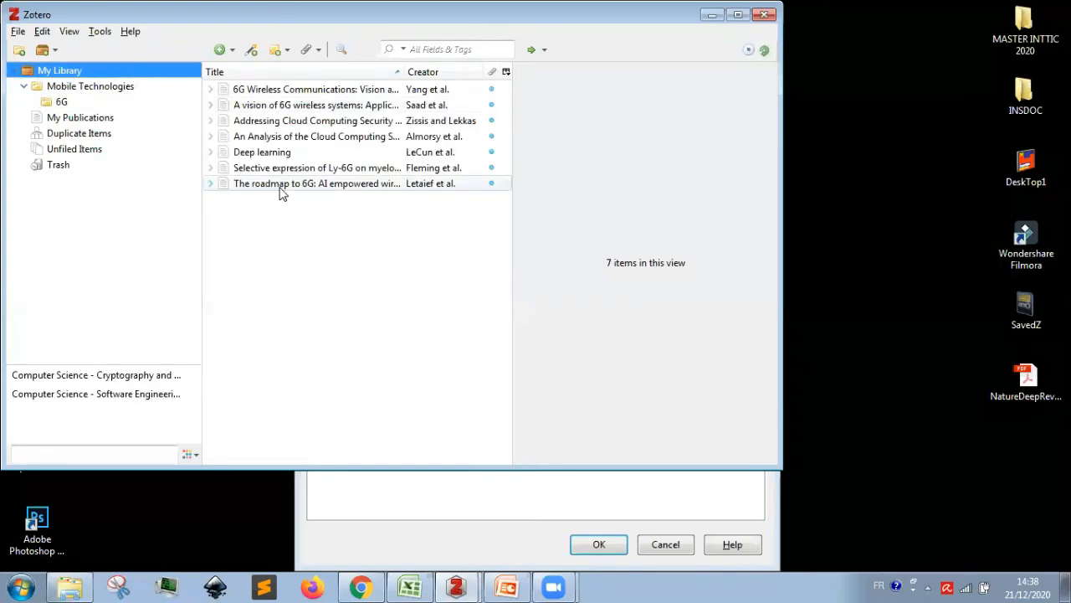
pyautogui.click(339, 92)
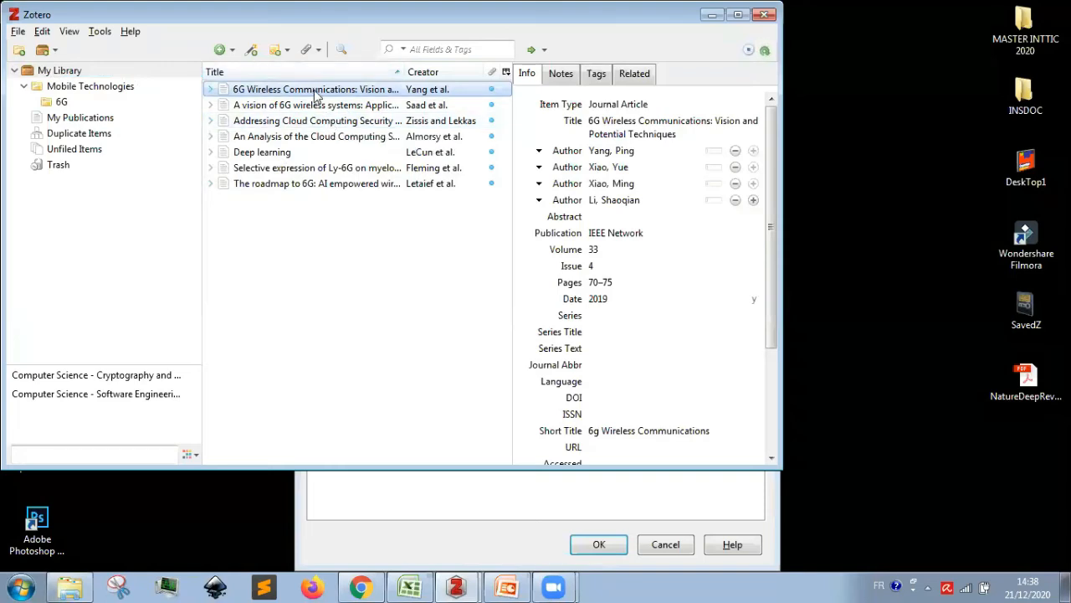
pyautogui.keyDown('ctrl'); pyautogui.click(314, 106); pyautogui.keyUp('ctrl')
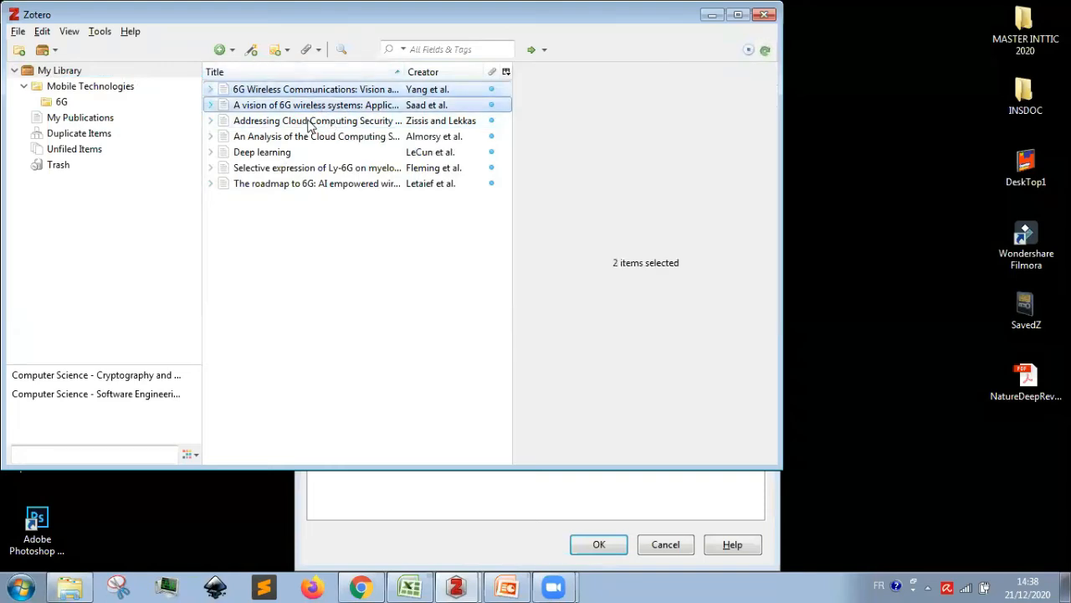
pyautogui.keyDown('ctrl'); pyautogui.click(296, 168); pyautogui.keyUp('ctrl')
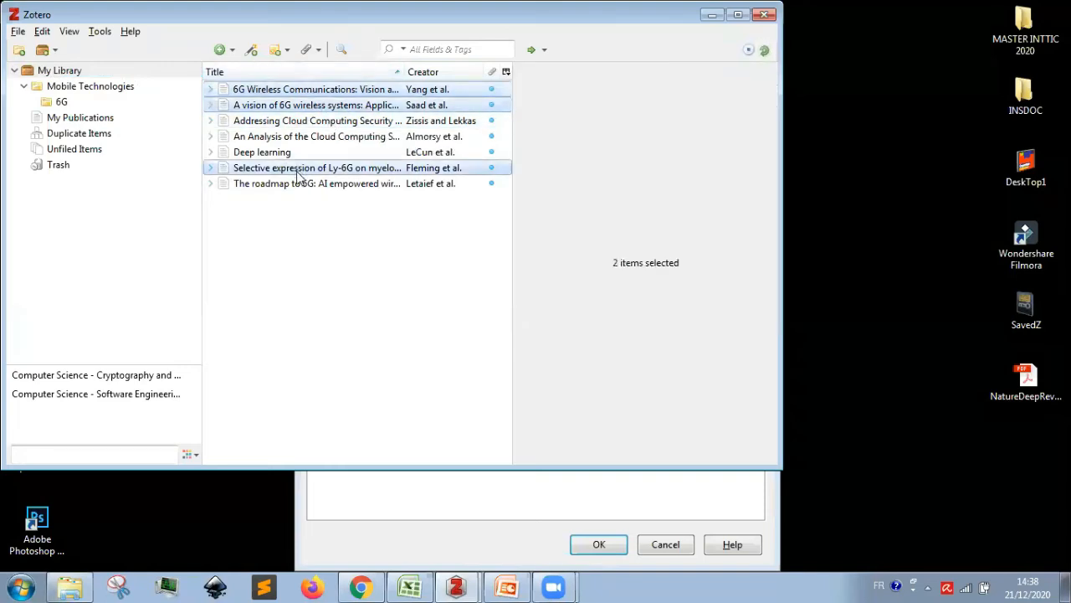
pyautogui.keyDown('ctrl'); pyautogui.click(293, 185); pyautogui.keyUp('ctrl')
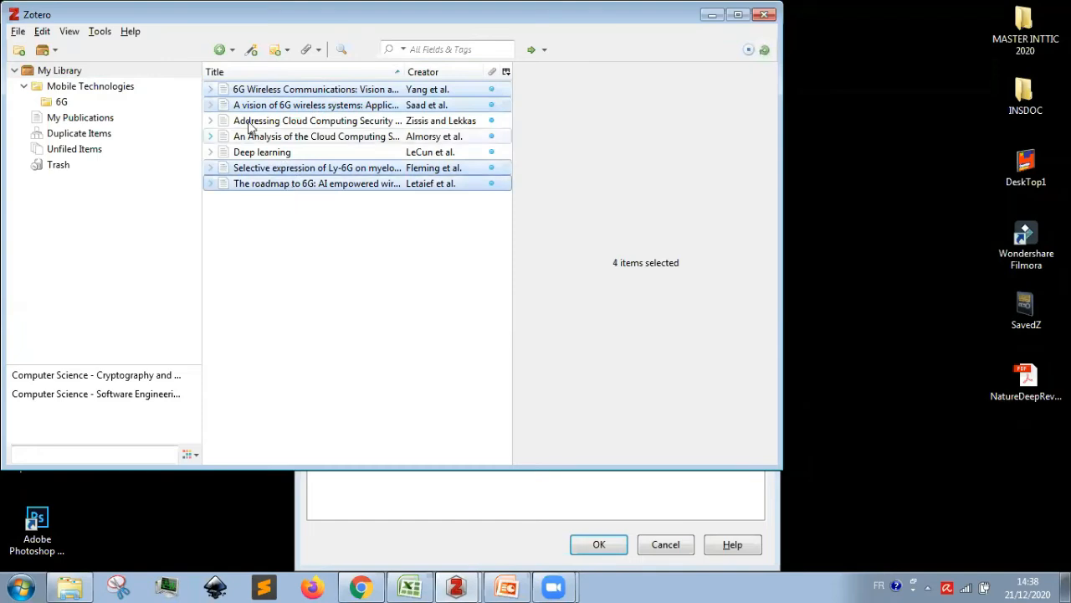
pyautogui.moveTo(243, 106); pyautogui.dragTo(151, 106)
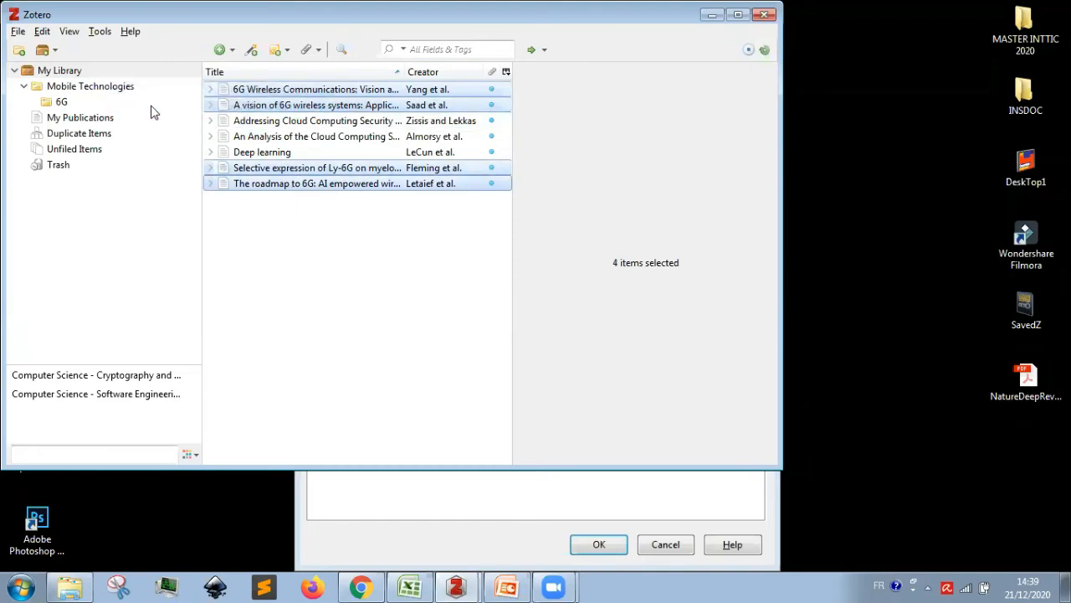
pyautogui.click(62, 102)
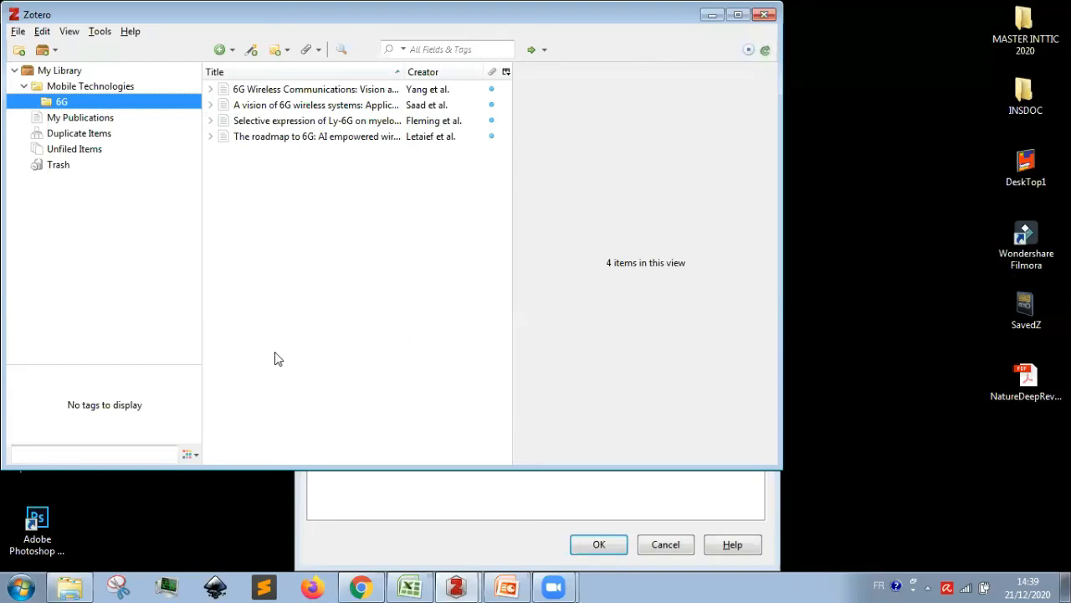
# Check the Duplicate Items view, return to My Library's 6G Wireless Communications article, and try sorting the items by title in both directions.
pyautogui.click(99, 135)
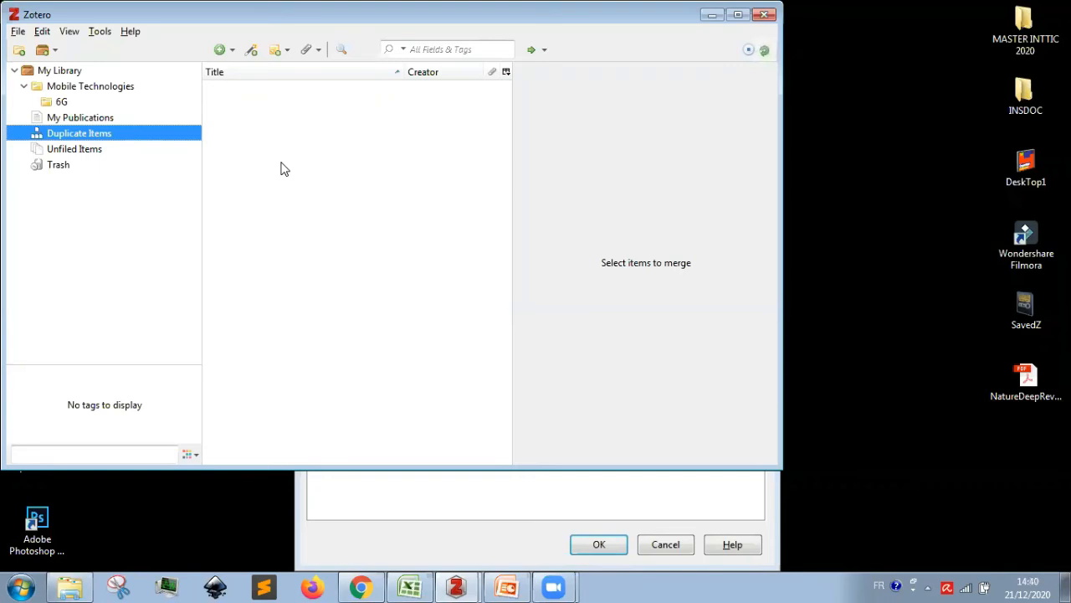
pyautogui.click(59, 70)
pyautogui.click(317, 89)
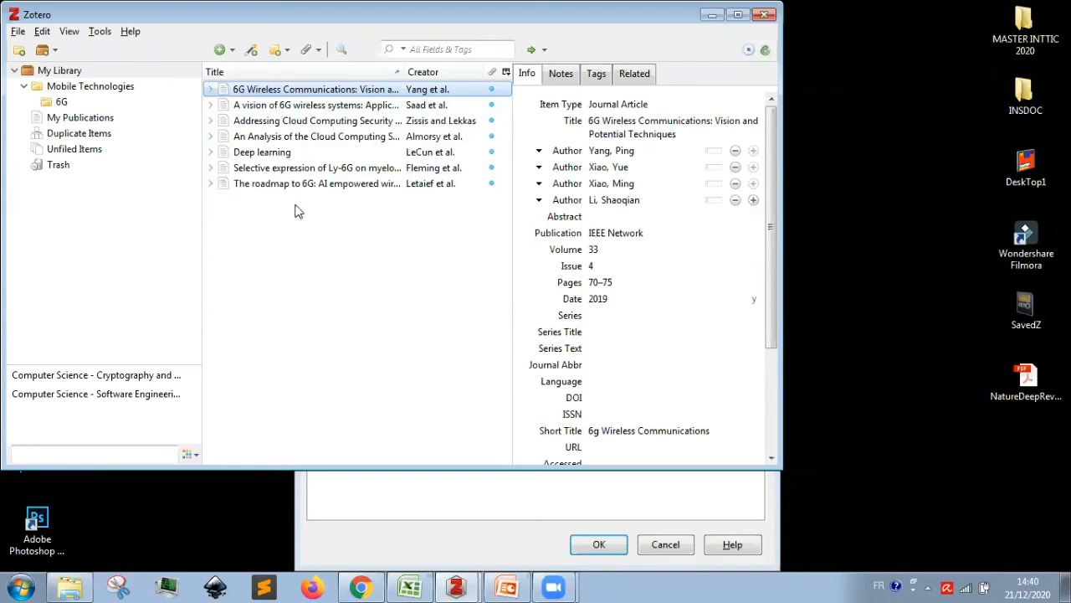
pyautogui.click(365, 76)
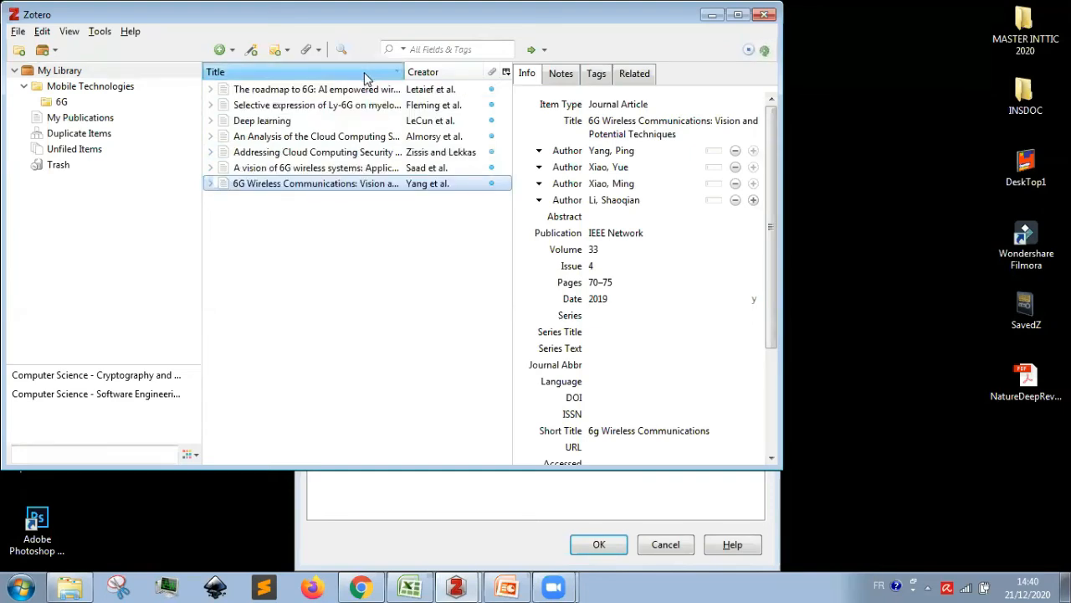
pyautogui.click(365, 76)
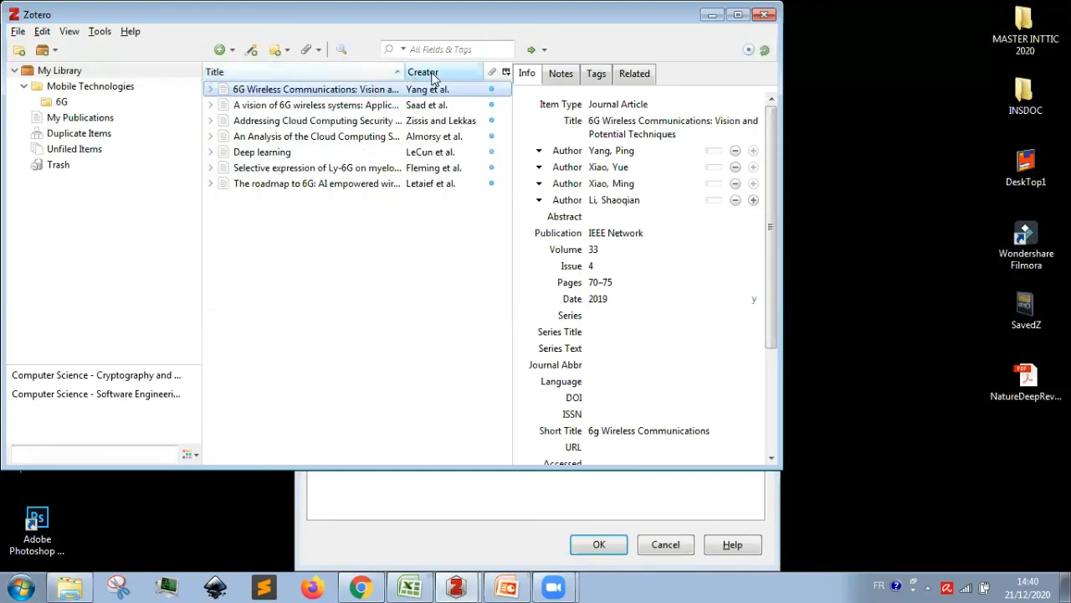
# Add a blank note to the 6G Wireless Communications article and view the tags and related items of "A vision of 6G wireless systems".
pyautogui.click(562, 77)
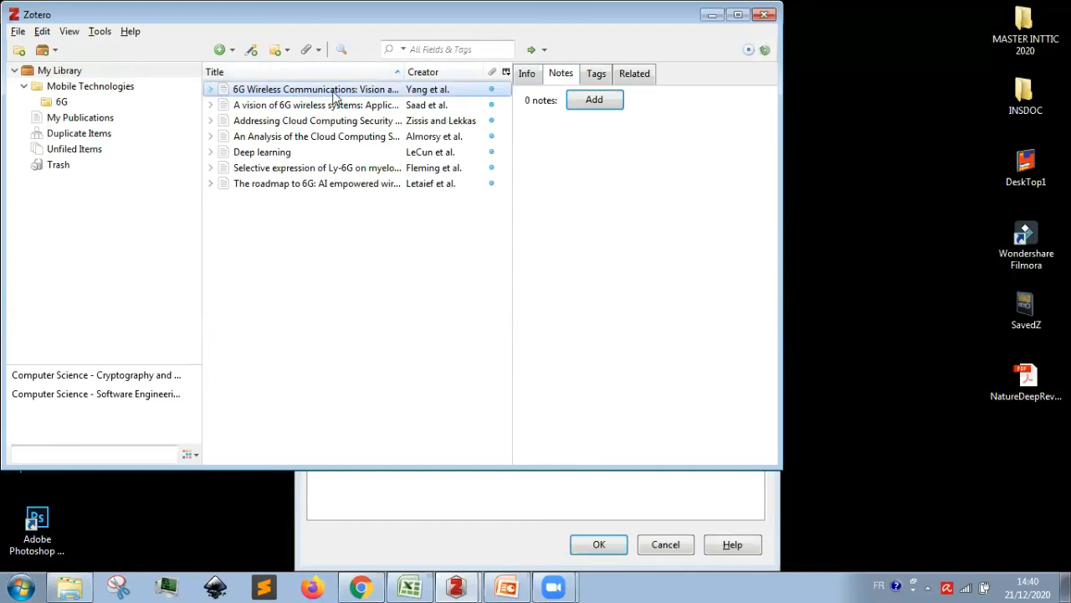
pyautogui.click(589, 102)
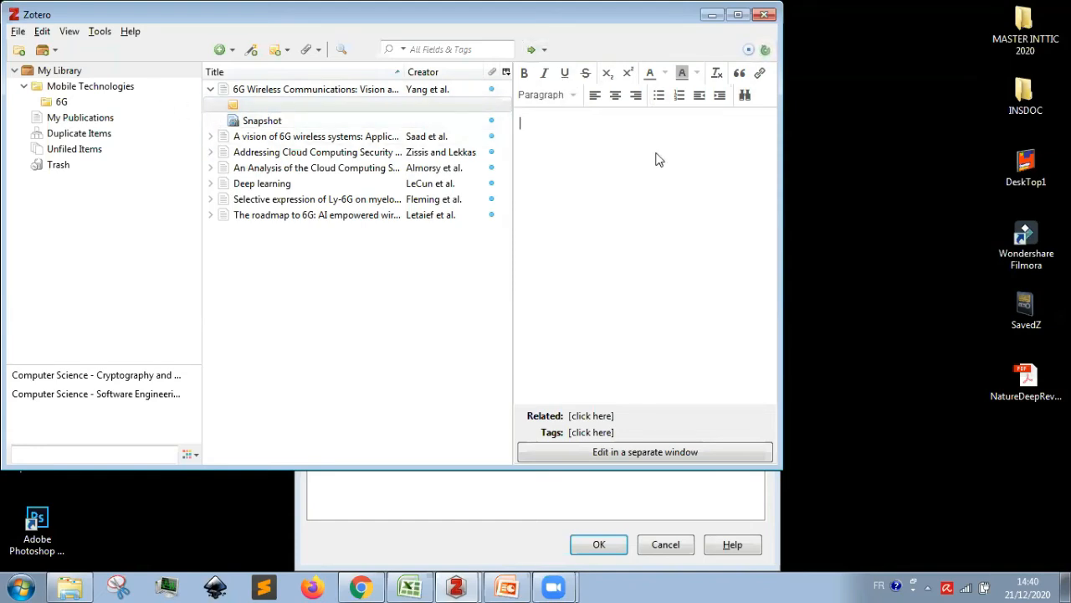
pyautogui.click(464, 137)
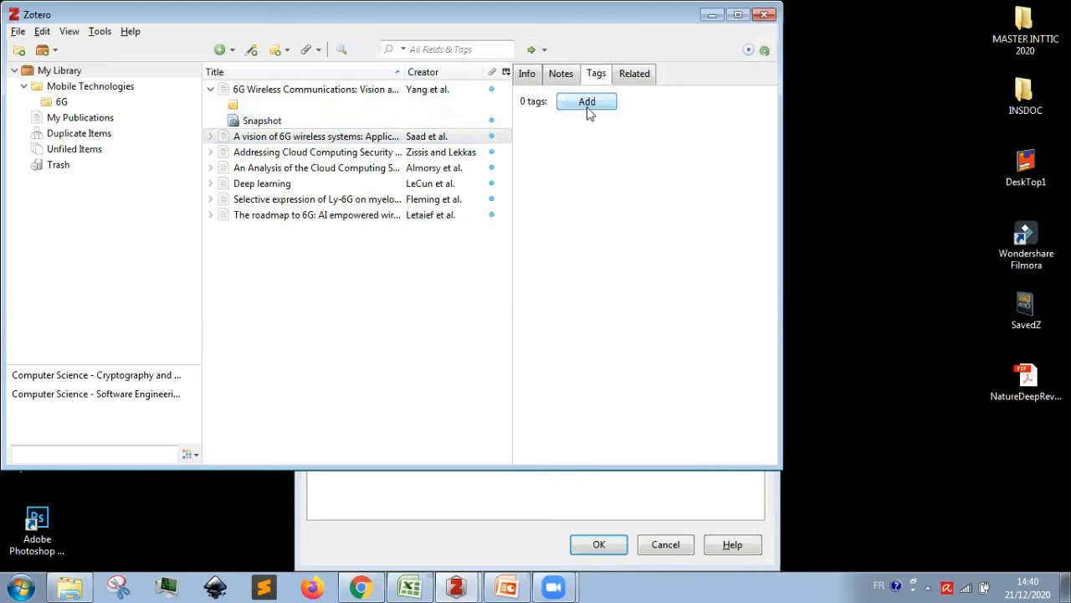
pyautogui.click(635, 75)
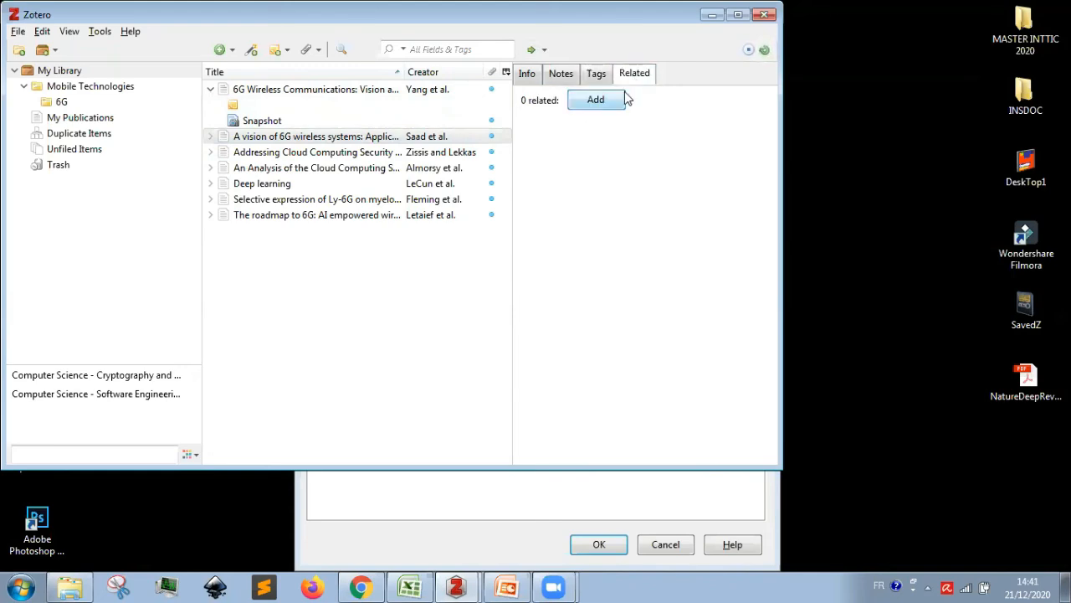
pyautogui.click(443, 135)
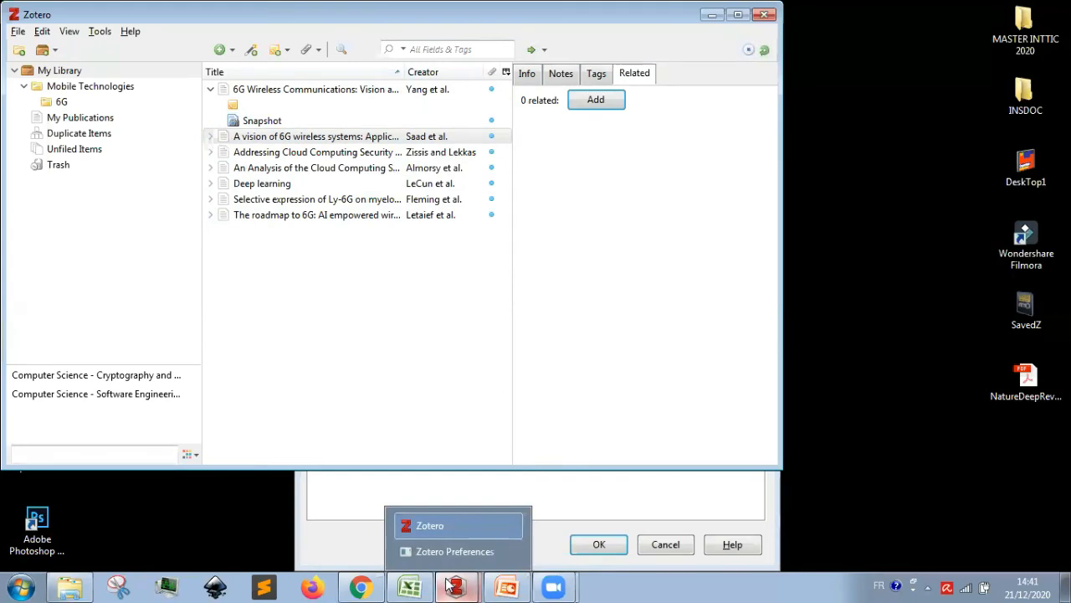
# Switch to Chrome and open the Web Library from zotero.org to view its login form, leaving the credentials blank.
pyautogui.moveTo(451, 586)
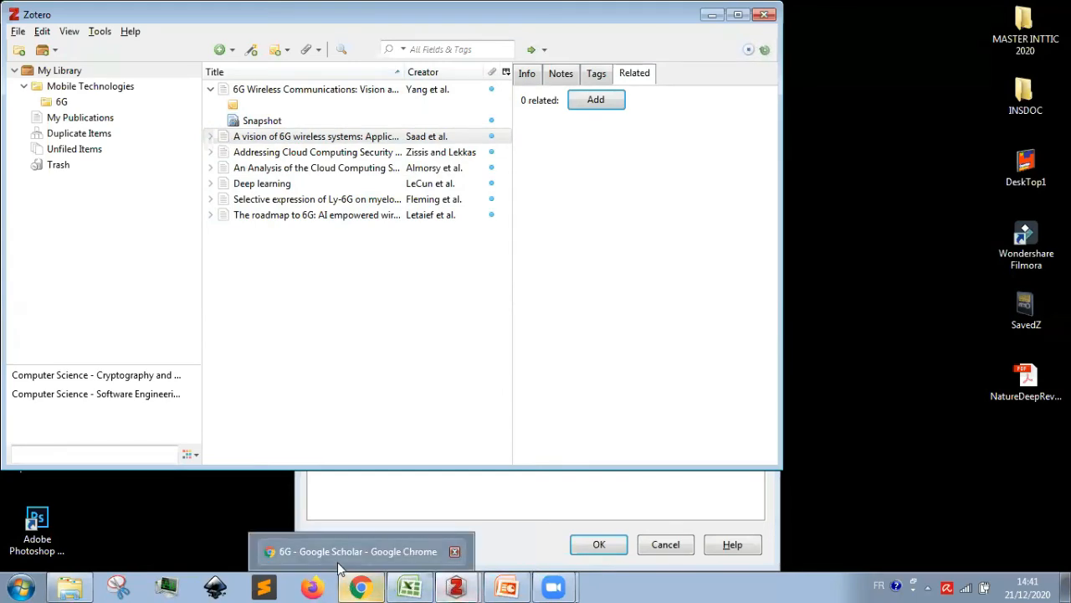
pyautogui.click(343, 561)
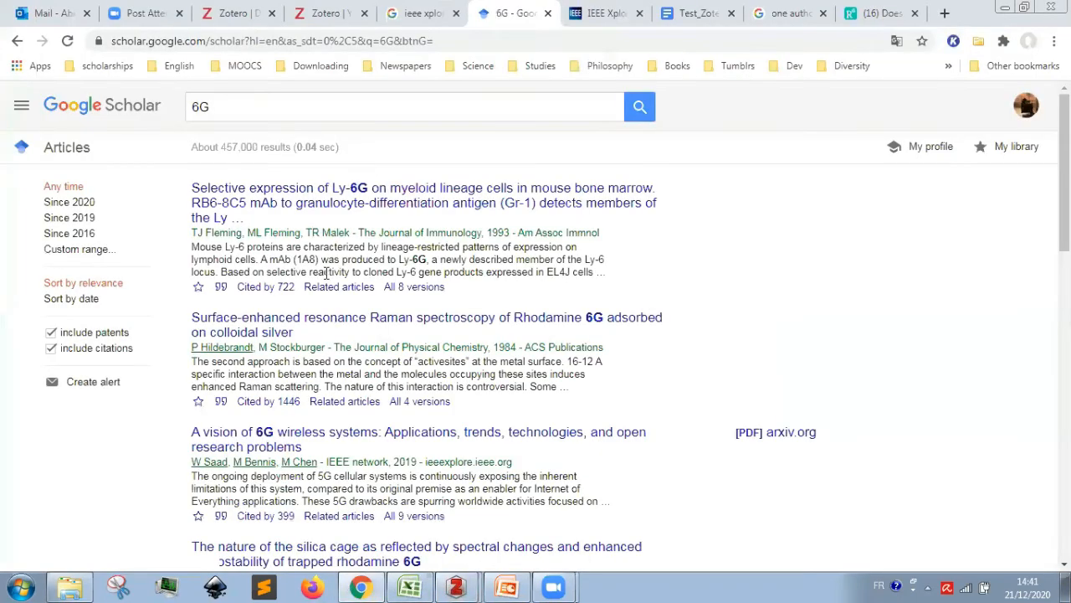
pyautogui.click(314, 23)
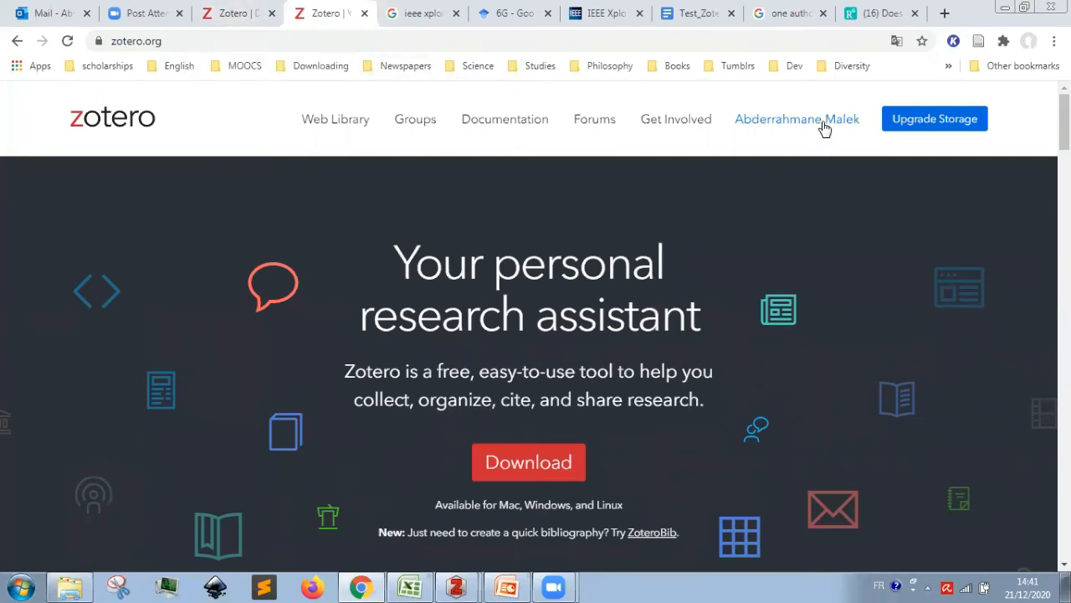
pyautogui.scroll(-3, 1063, 126)
pyautogui.scroll(3, 1063, 126)
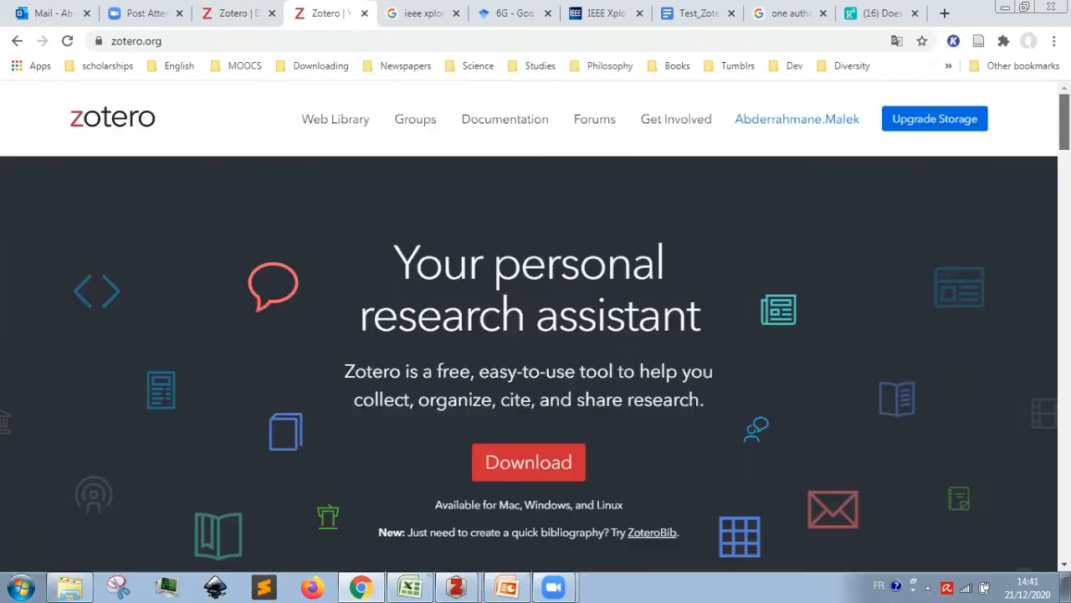
pyautogui.click(329, 118)
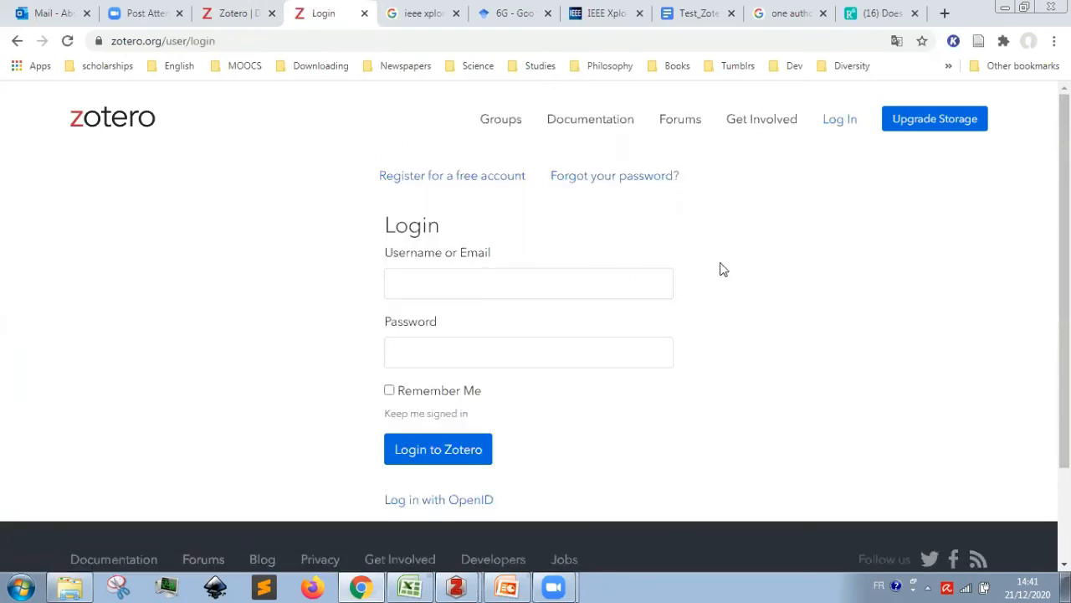
pyautogui.click(565, 286)
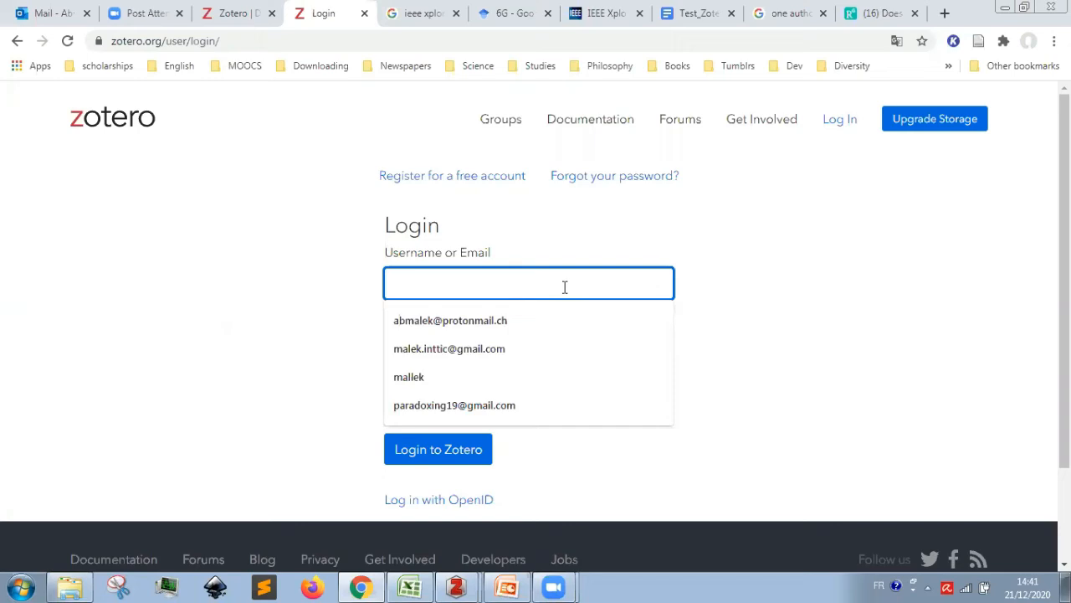
pyautogui.click(751, 321)
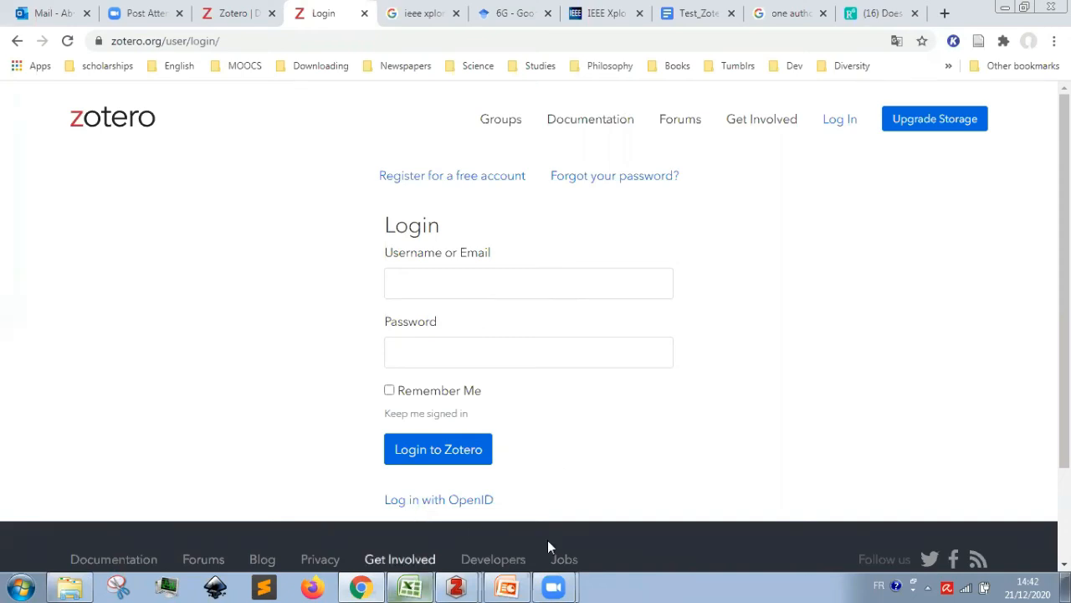
# Open the Test_Zotero Google document and place the text cursor at the end of its first paragraph, after "network management.".
pyautogui.moveTo(360, 586)
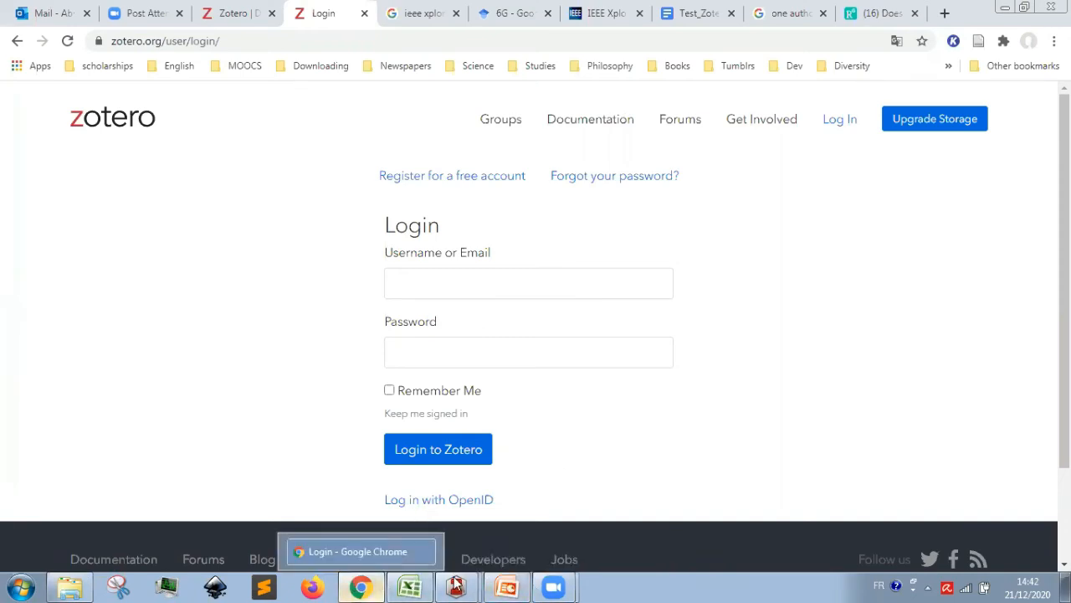
pyautogui.moveTo(437, 586)
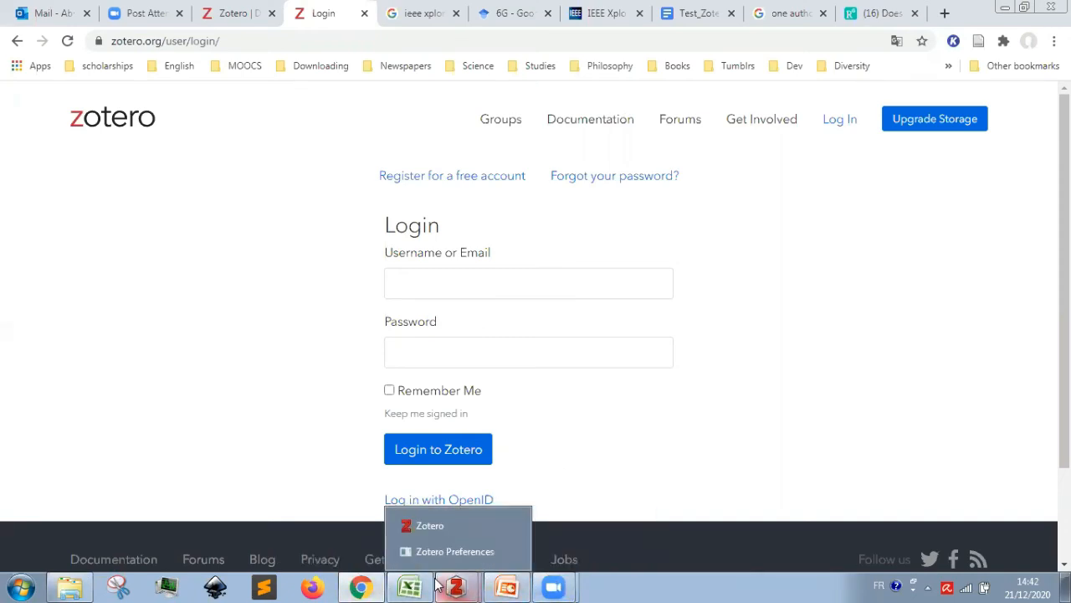
pyautogui.click(697, 13)
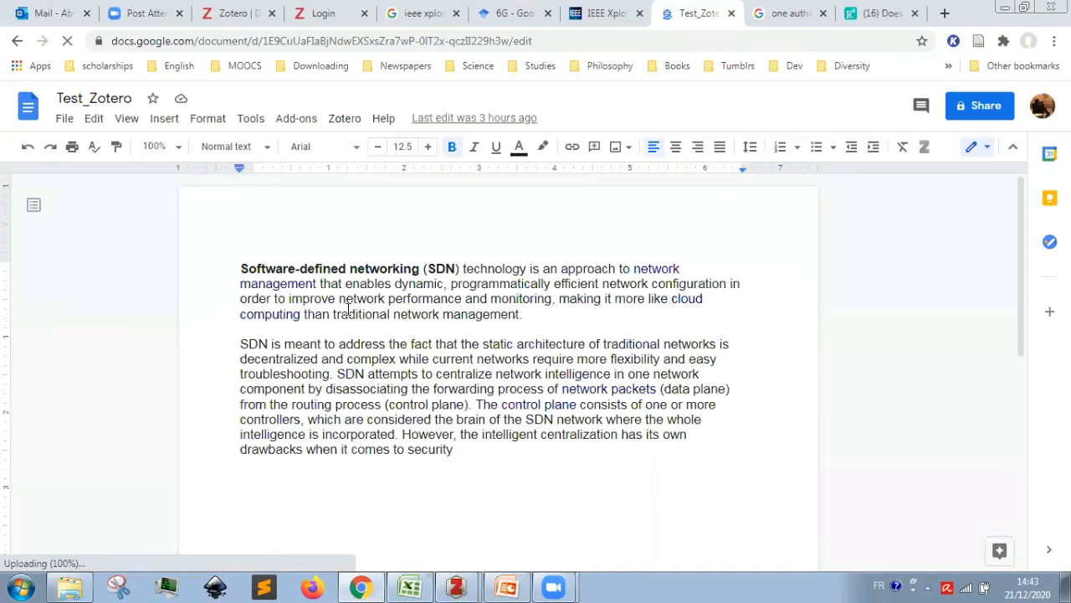
pyautogui.moveTo(244, 267); pyautogui.dragTo(511, 454)
pyautogui.click(511, 454)
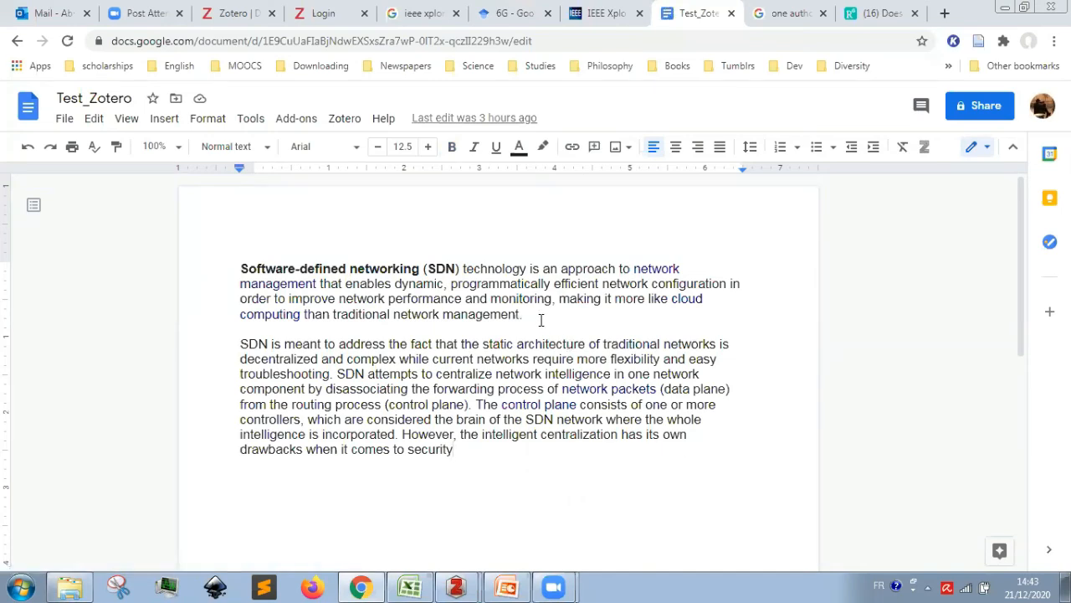
pyautogui.click(529, 310)
pyautogui.tripleClick(526, 314)
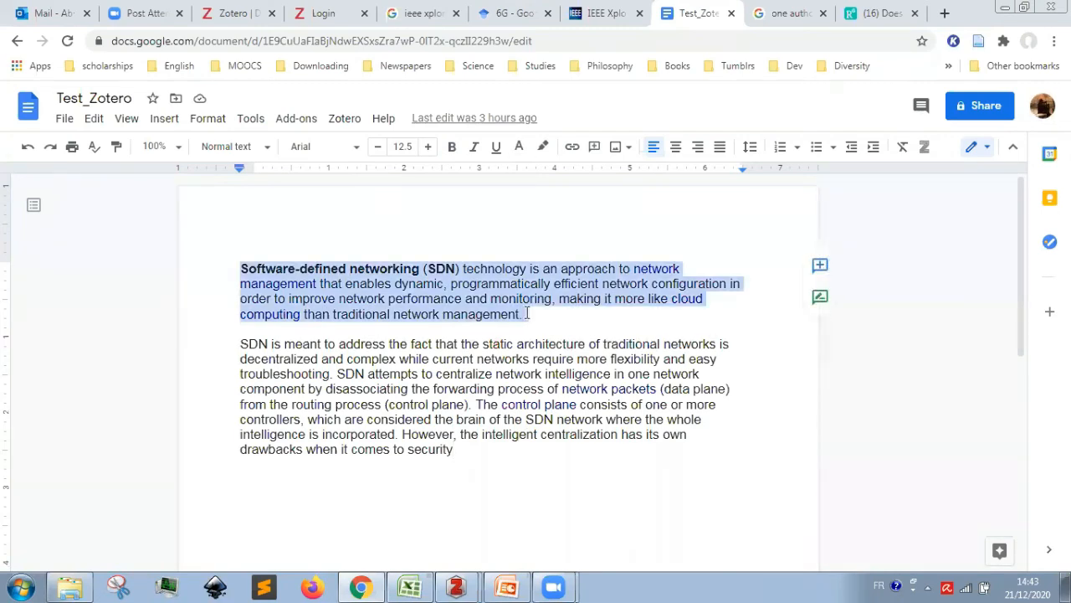
pyautogui.click(527, 314)
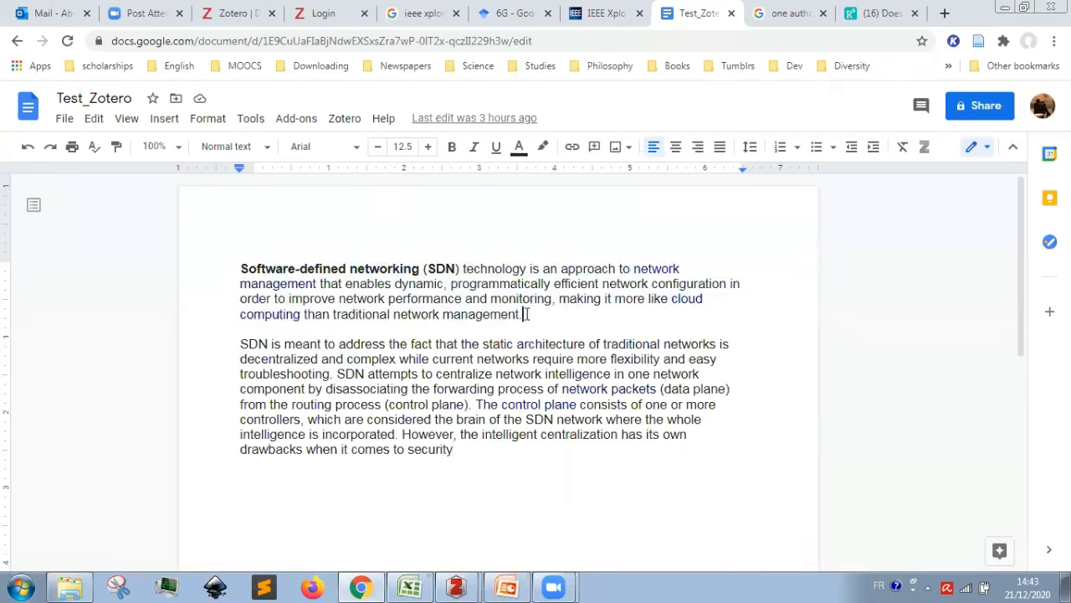
# Link Zotero with the Google account and cite "A vision of 6G wireless systems" at the end of the first paragraph.
pyautogui.click(923, 153)
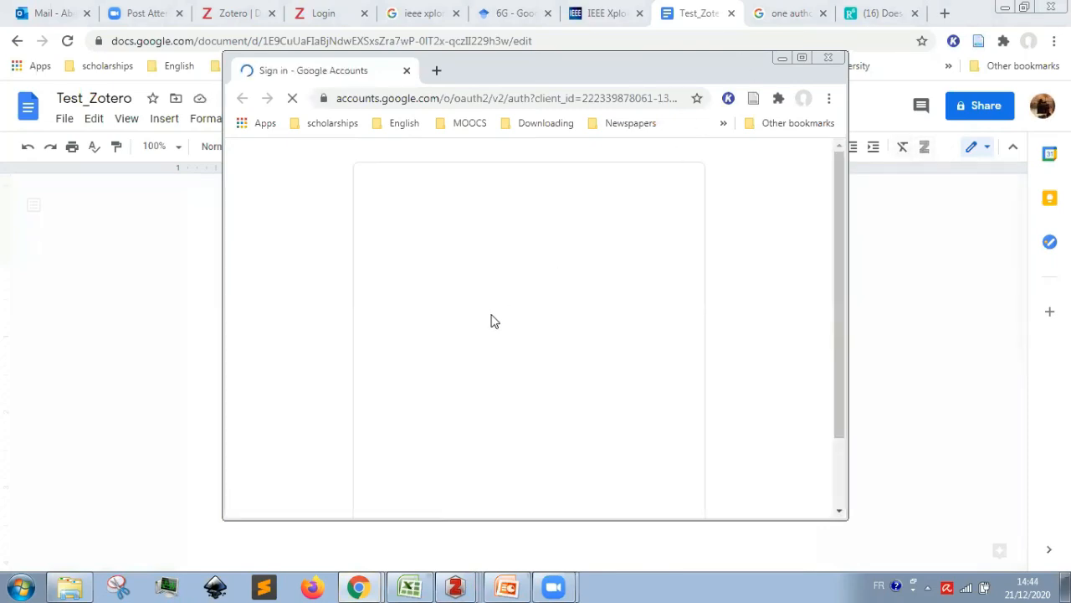
pyautogui.click(471, 355)
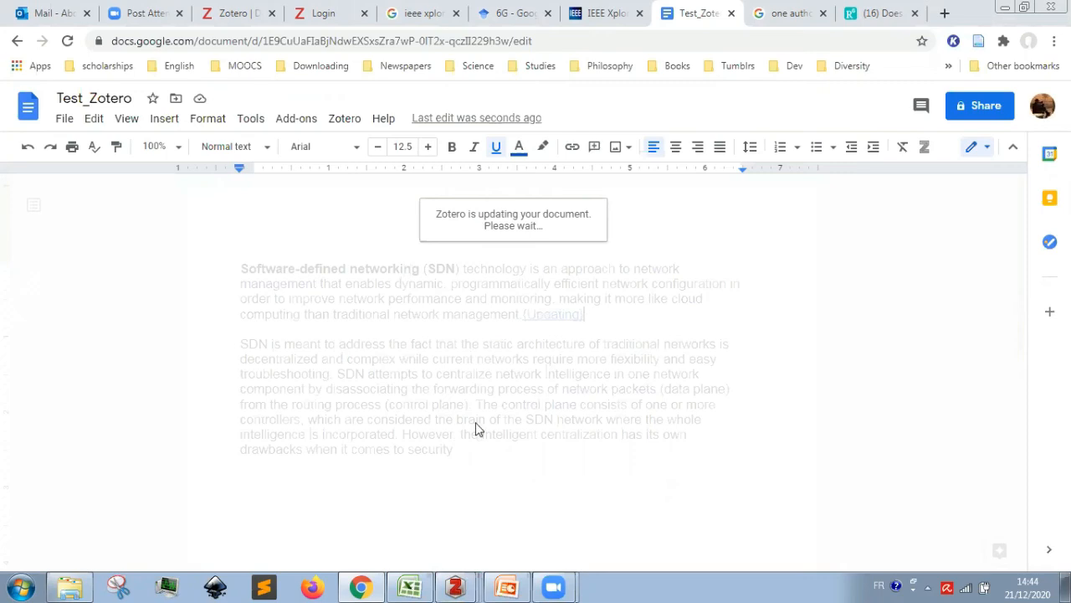
pyautogui.moveTo(464, 580)
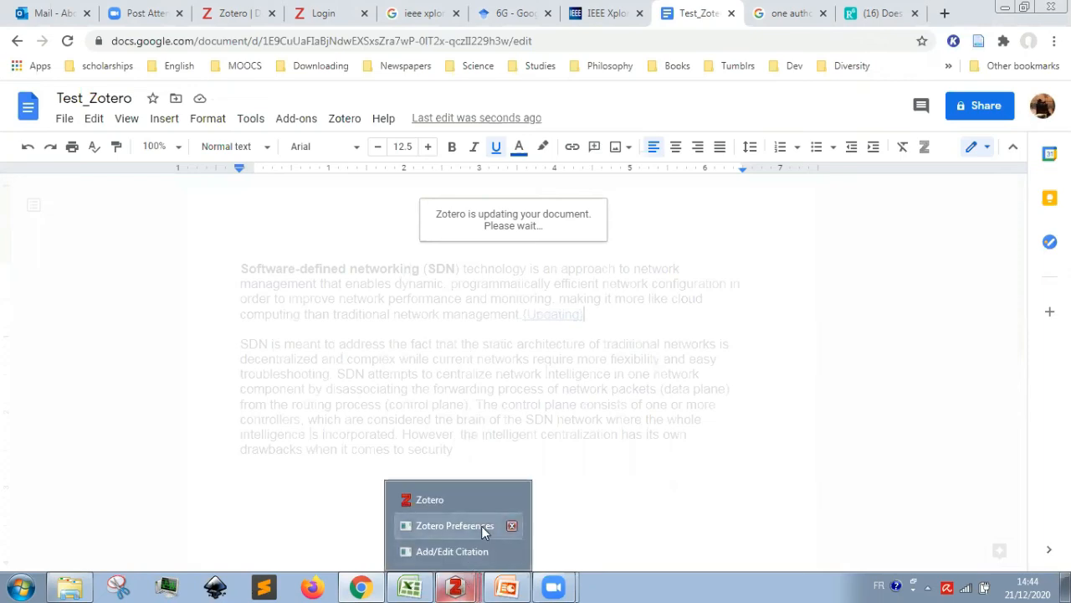
pyautogui.click(452, 551)
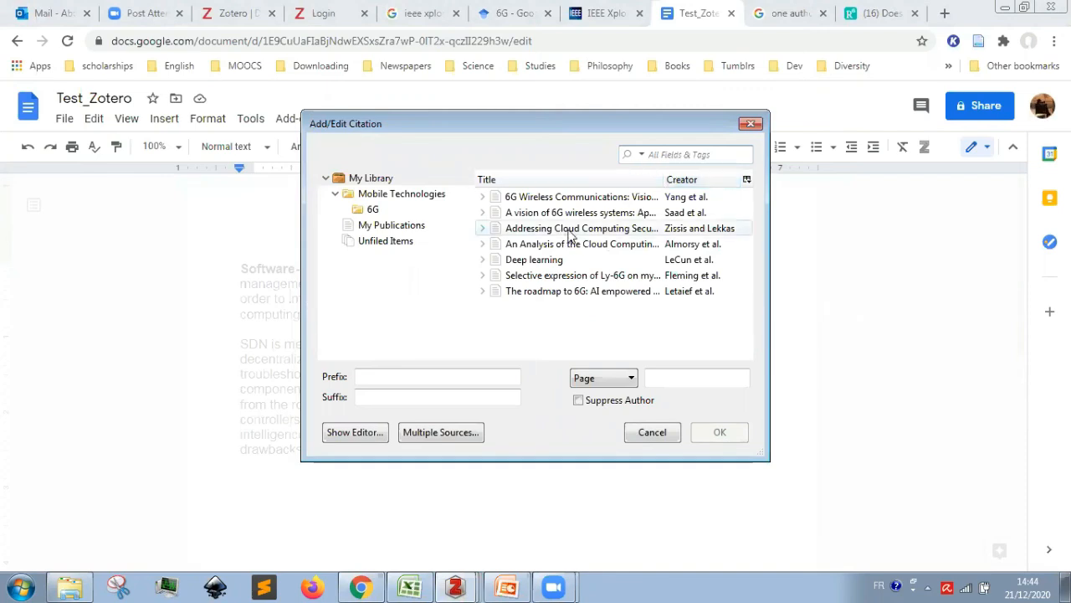
pyautogui.click(590, 199)
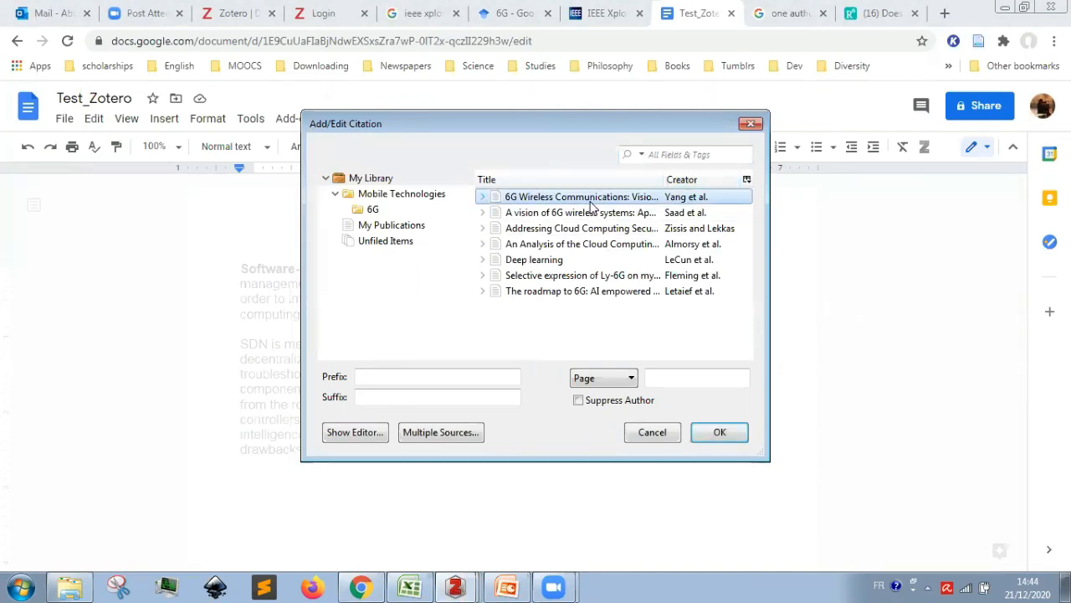
pyautogui.click(564, 219)
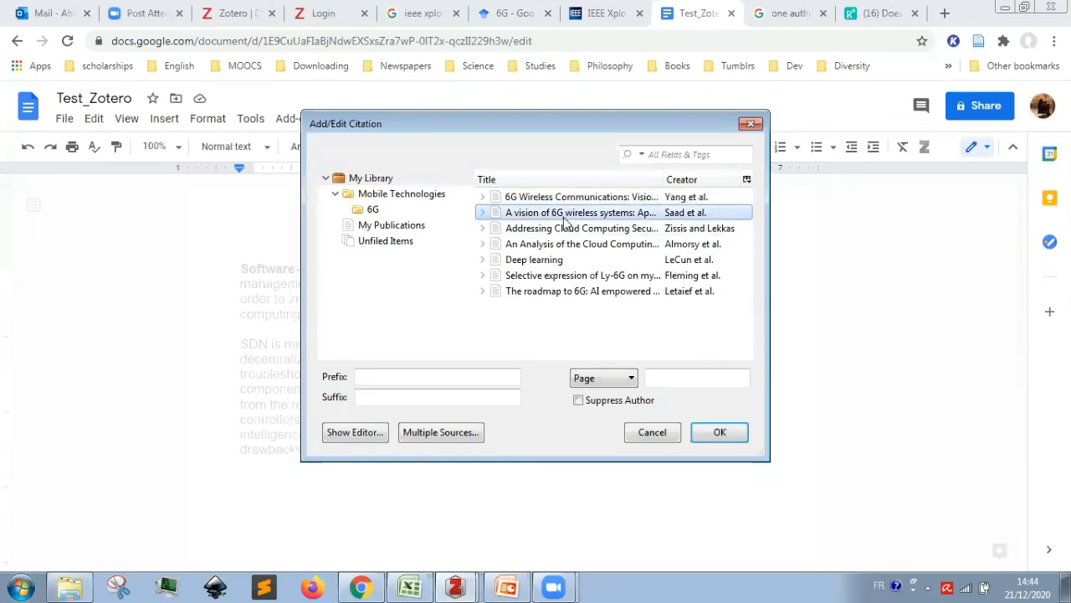
pyautogui.click(720, 433)
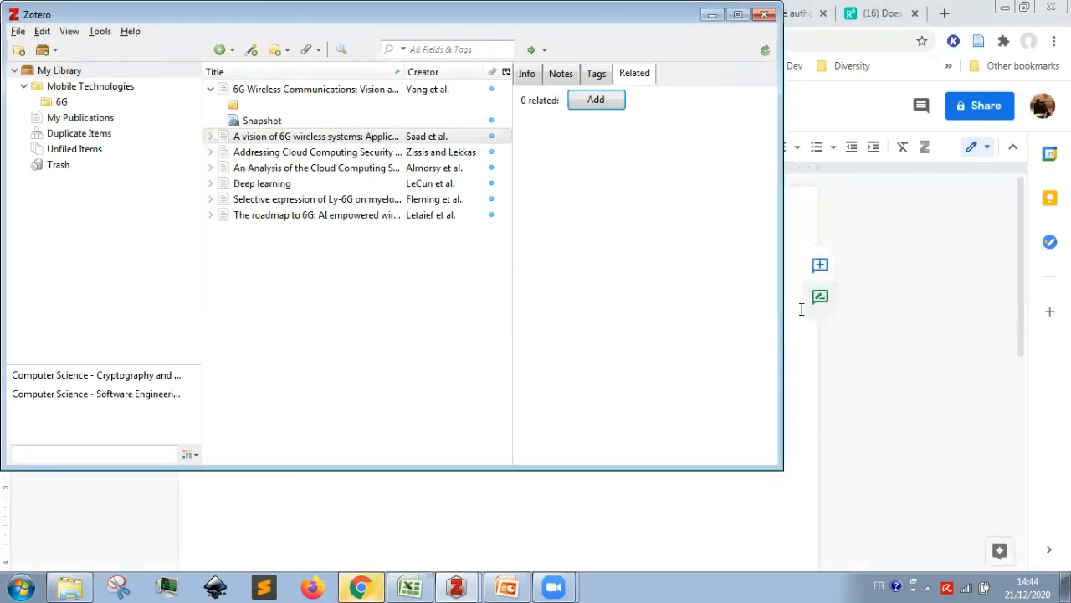
pyautogui.click(621, 487)
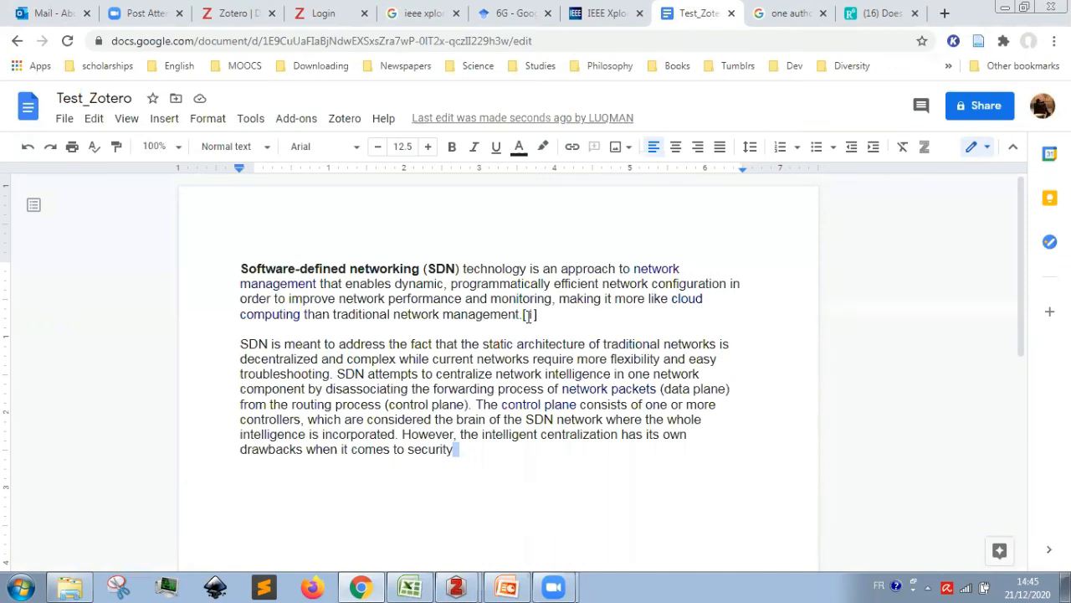
# Insert a Zotero citation of "Deep learning" in the second paragraph, directly after the word "troubleshooting".
pyautogui.click(331, 374)
pyautogui.click(924, 146)
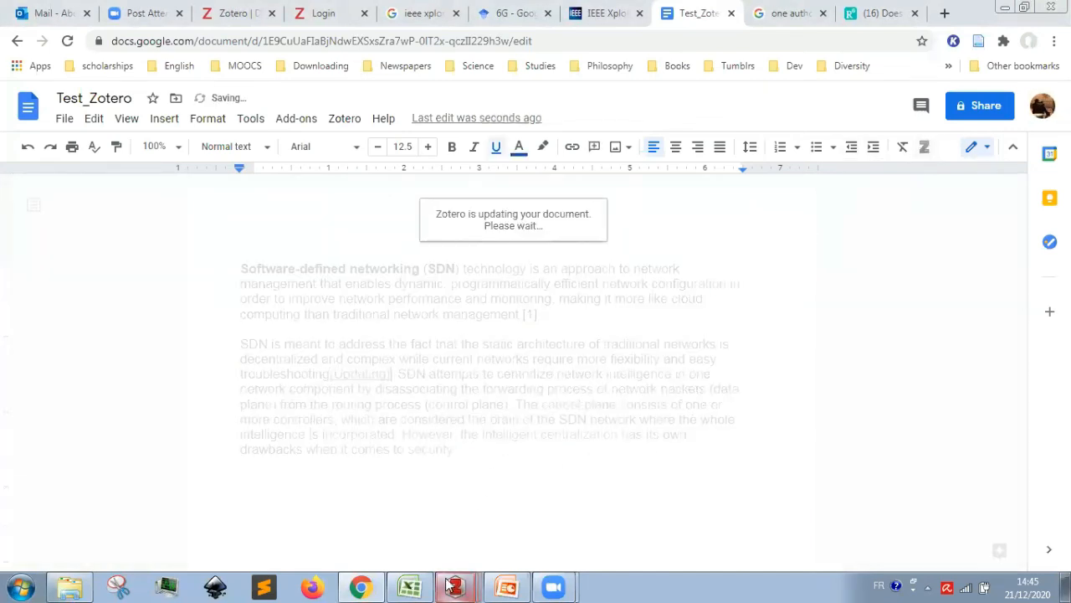
pyautogui.moveTo(458, 586)
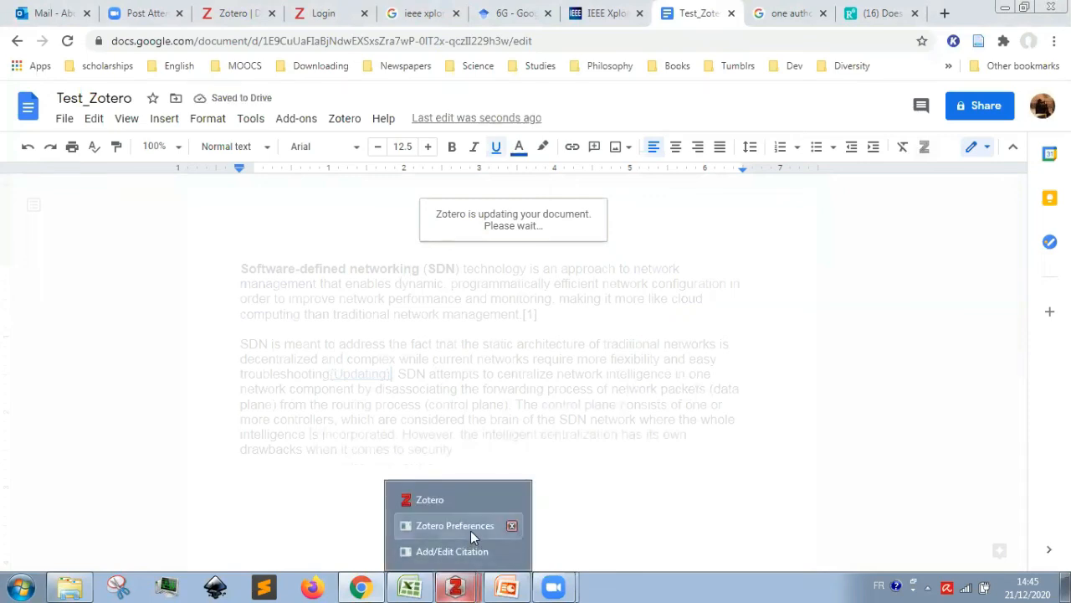
pyautogui.click(470, 551)
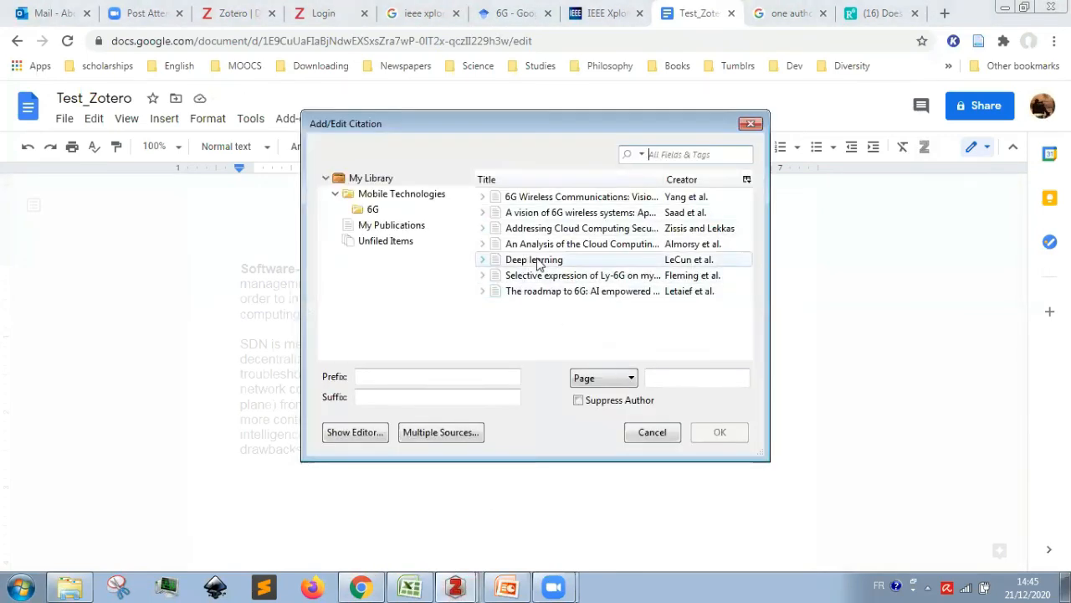
pyautogui.click(538, 262)
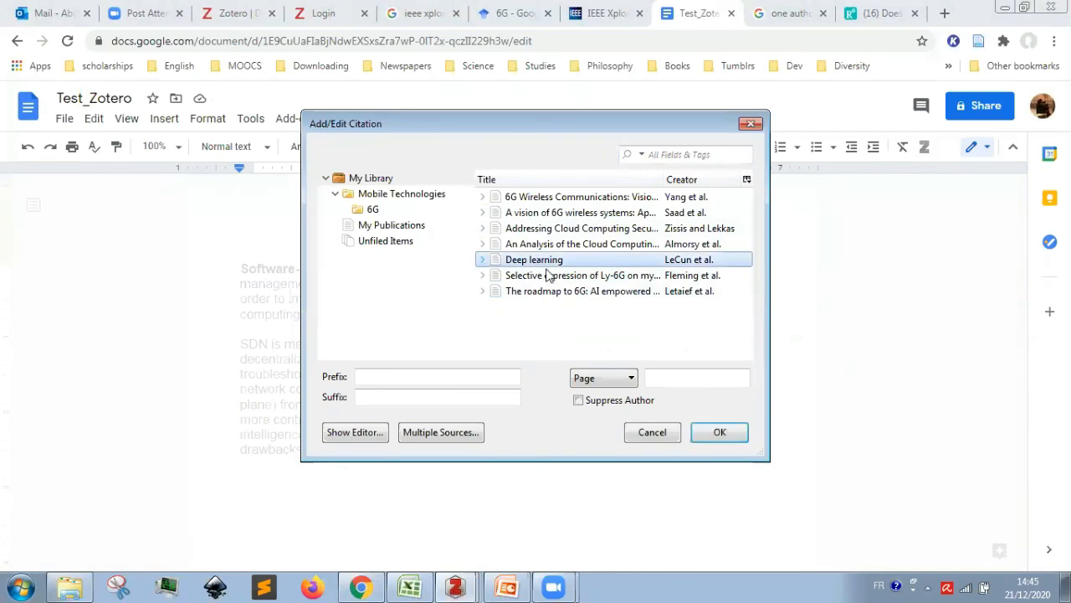
pyautogui.click(719, 433)
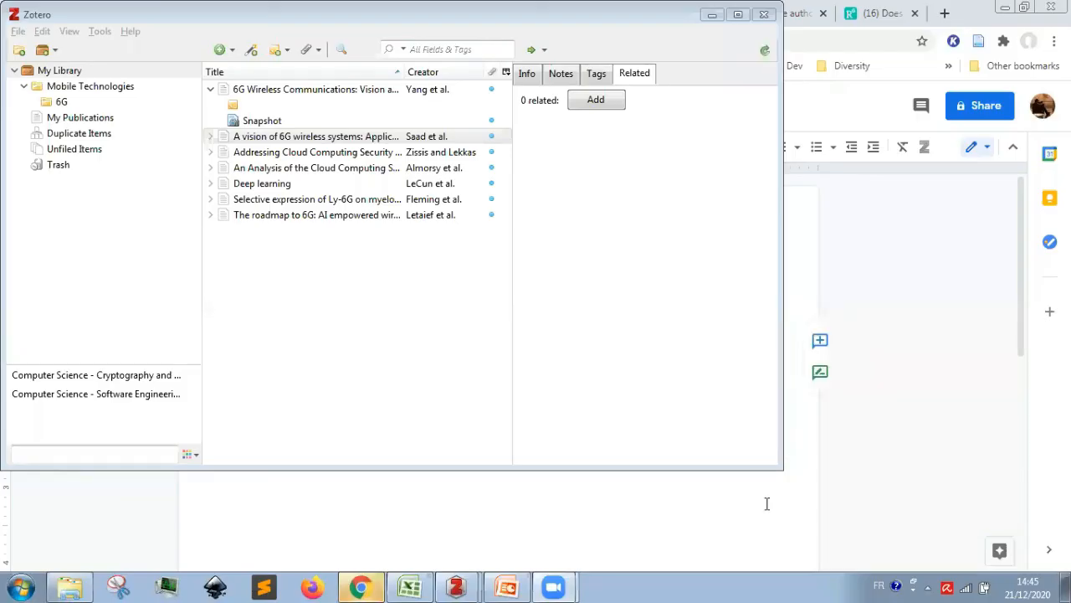
pyautogui.click(767, 503)
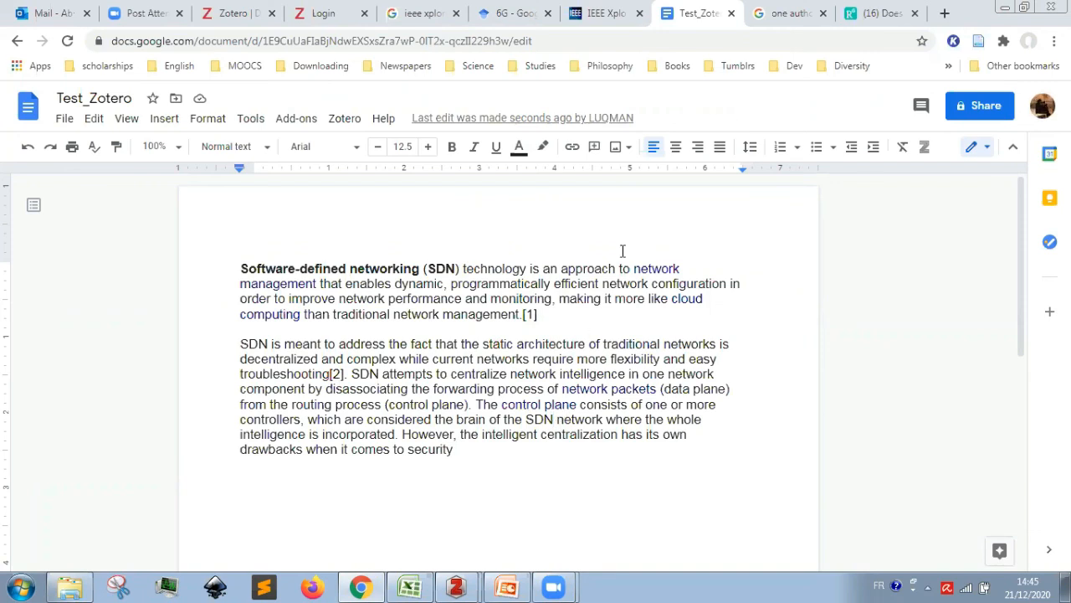
# Cite "Deep learning" again in the second paragraph, directly after "the brain of the SDN".
pyautogui.click(926, 149)
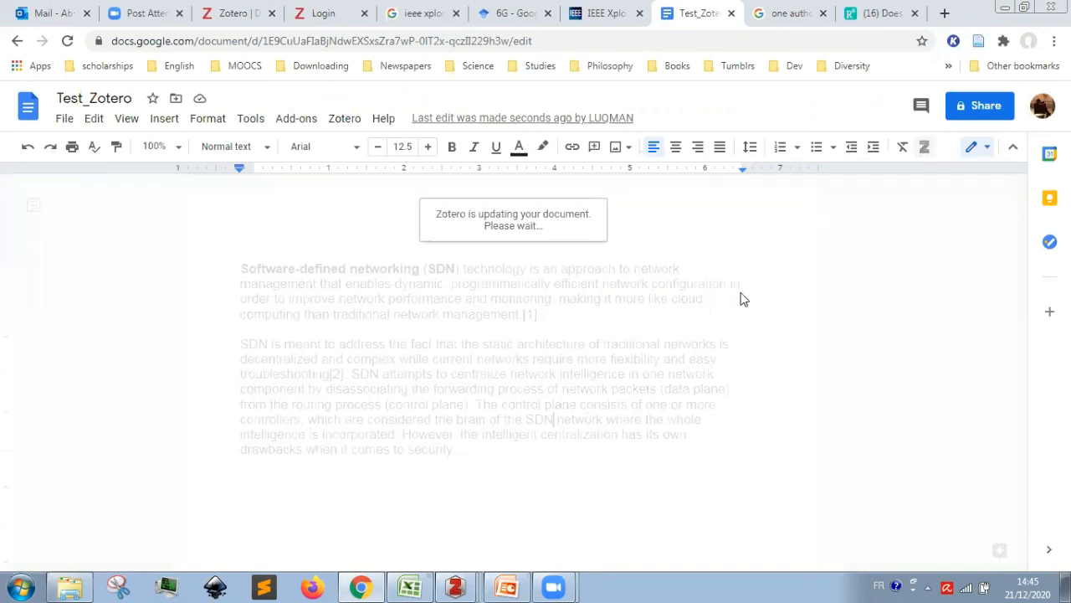
pyautogui.rightClick(456, 586)
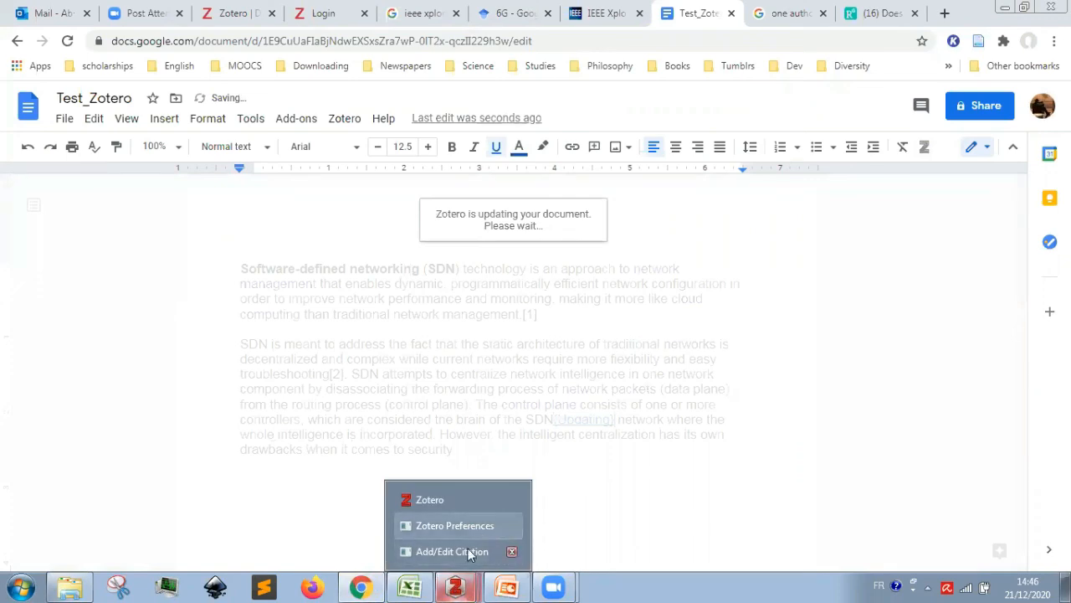
pyautogui.click(462, 551)
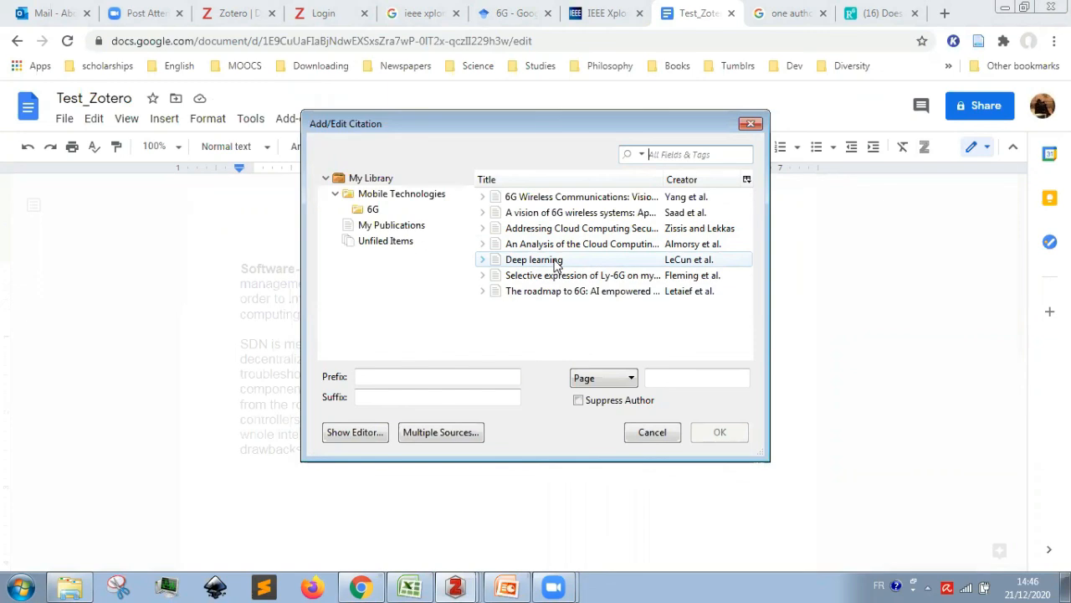
pyautogui.click(557, 261)
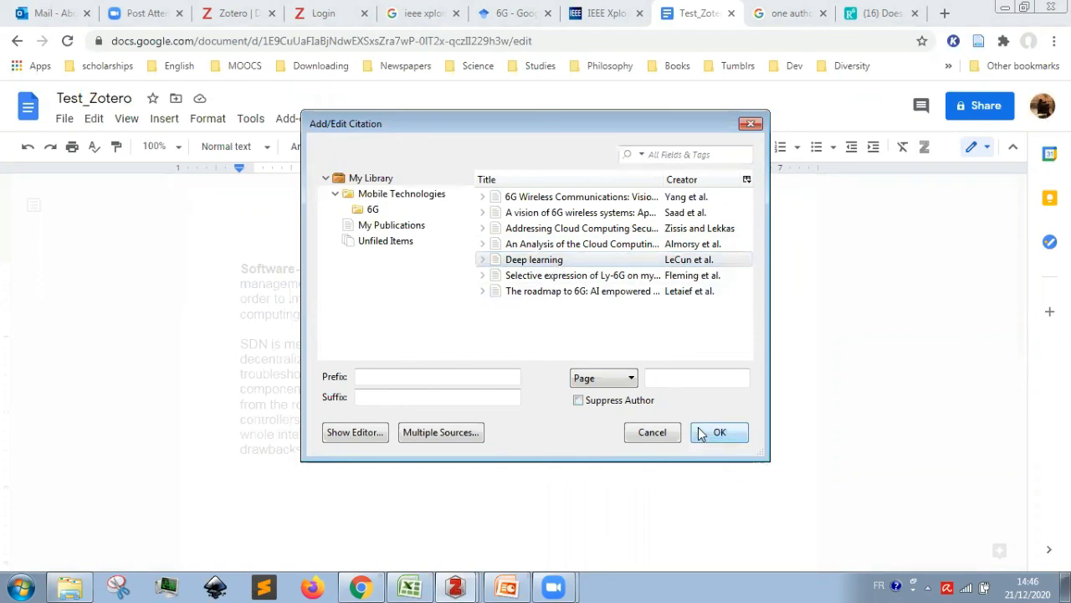
pyautogui.click(701, 432)
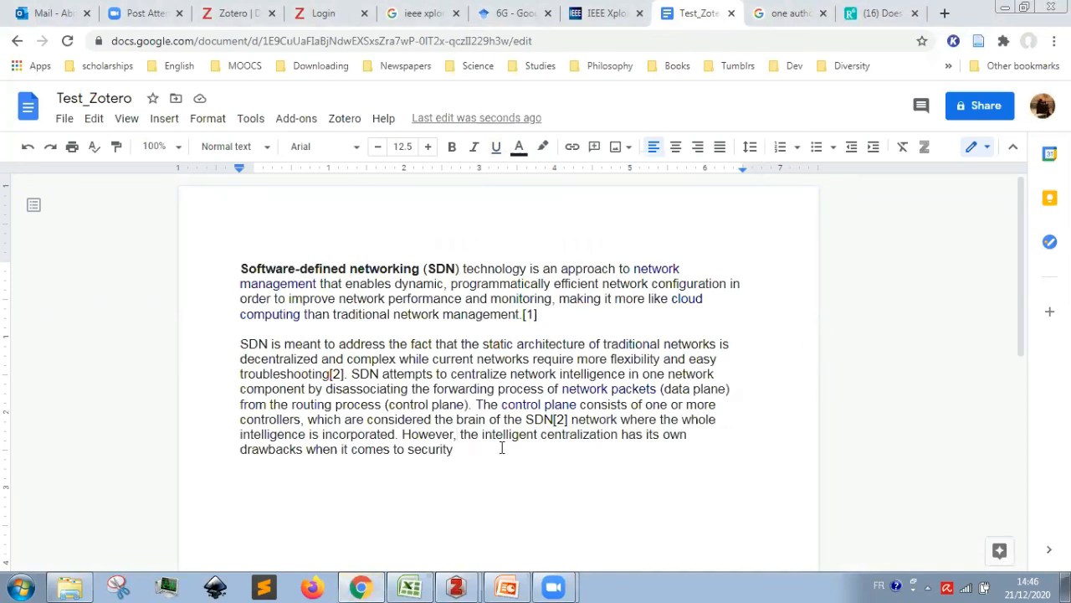
# Add a separator line "=========" below the last paragraph, with an empty line under it.
pyautogui.press('Return')
pyautogui.press('Return')
pyautogui.write('=======')
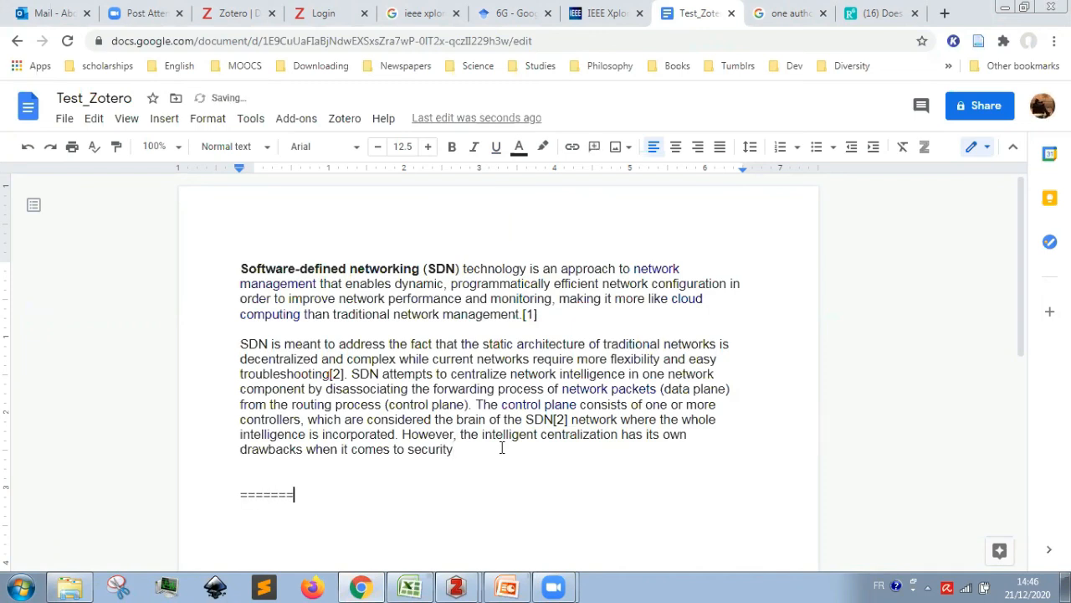
pyautogui.write('==')
pyautogui.press('Return')
pyautogui.press('Up')
# Insert the Zotero bibliography below the separator line and place the text cursor at the end of its last reference.
pyautogui.click(339, 119)
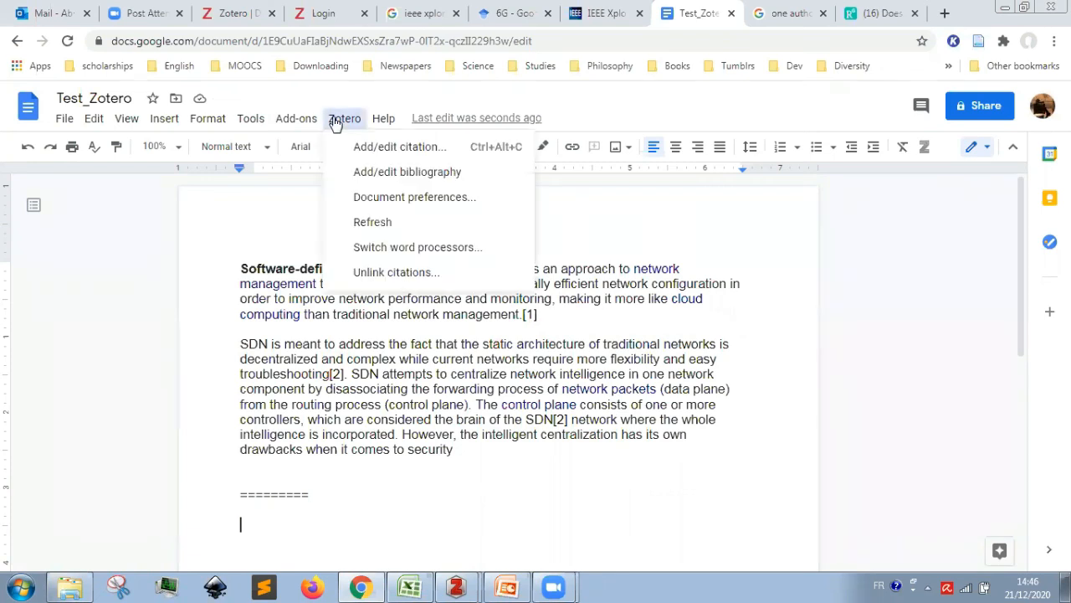
pyautogui.click(413, 174)
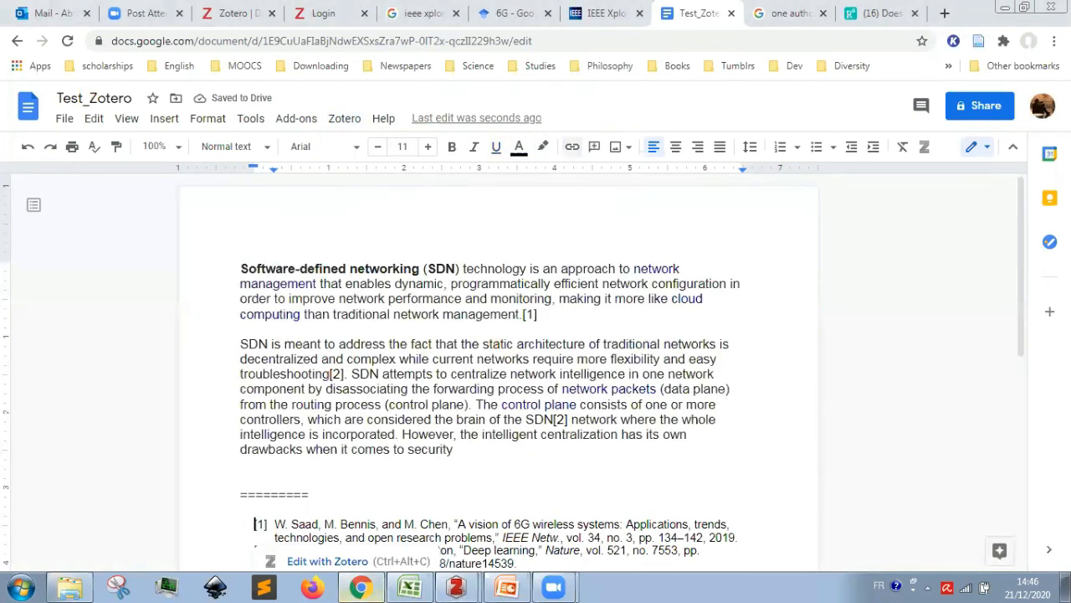
pyautogui.moveTo(1020, 347); pyautogui.dragTo(1016, 427)
pyautogui.click(704, 399)
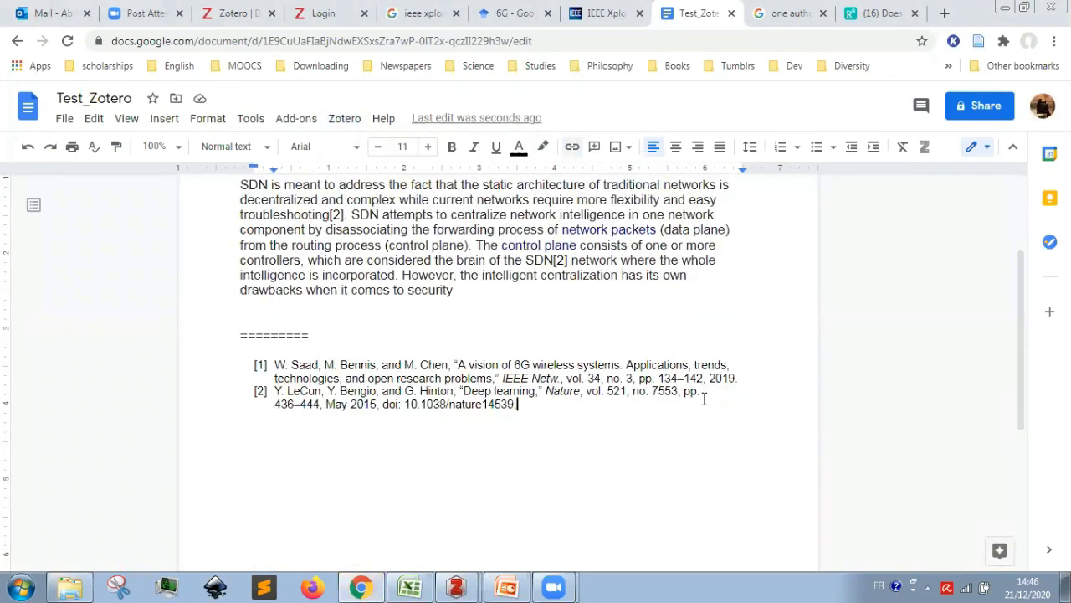